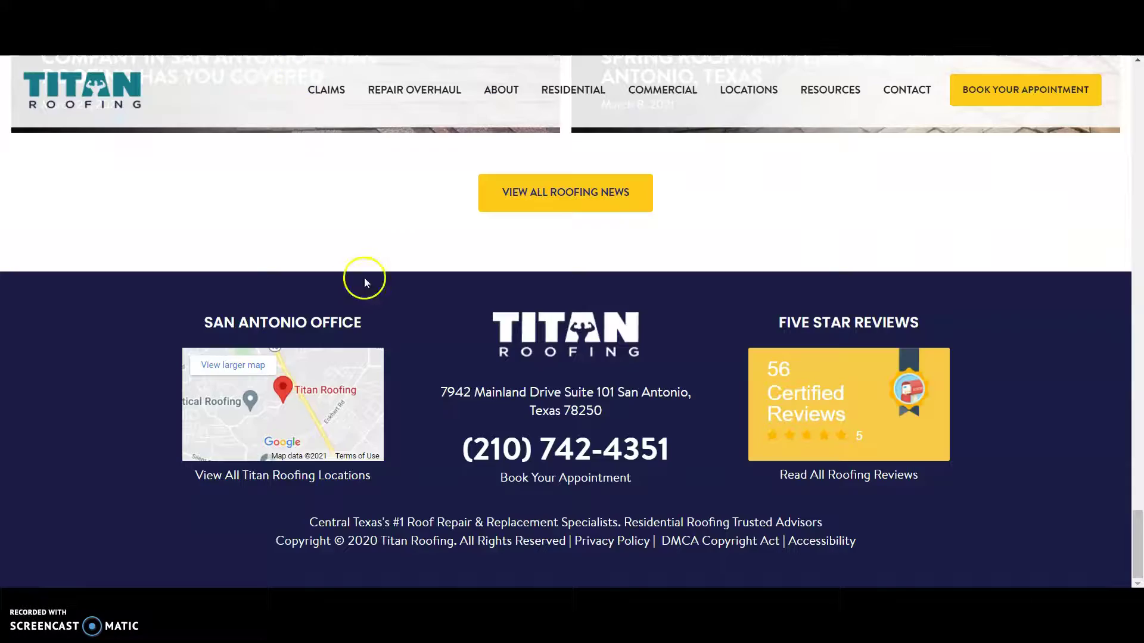
- Check the file name of the San Antonio service-area map image on the Titan Roofing homepage without keeping a copy
scroll(697, 427, up, 20)
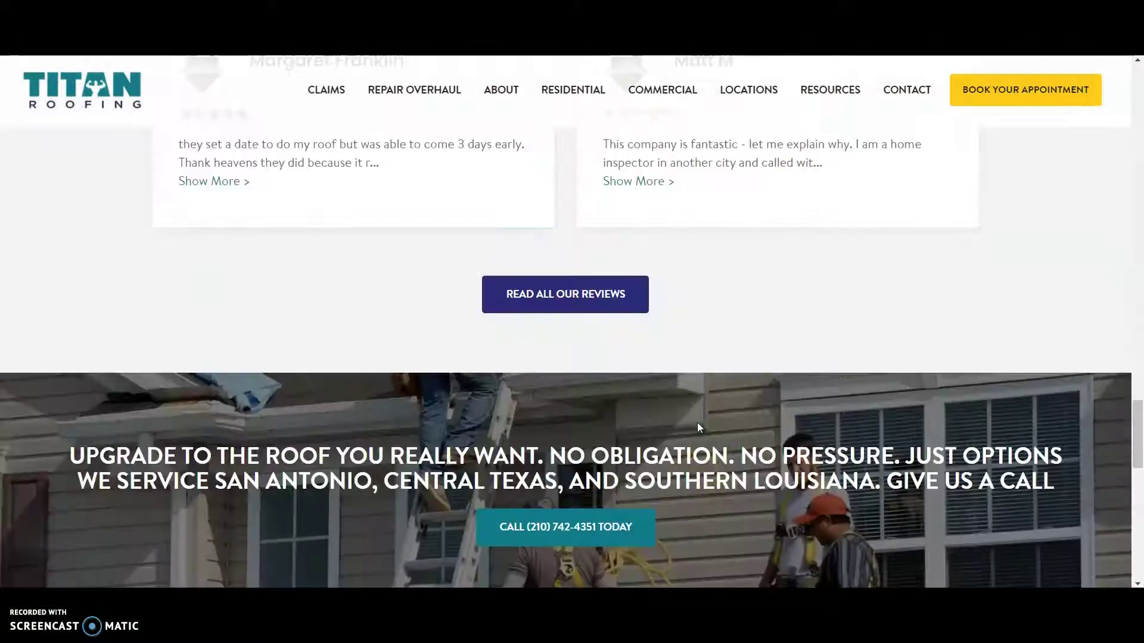
scroll(697, 427, up, 10)
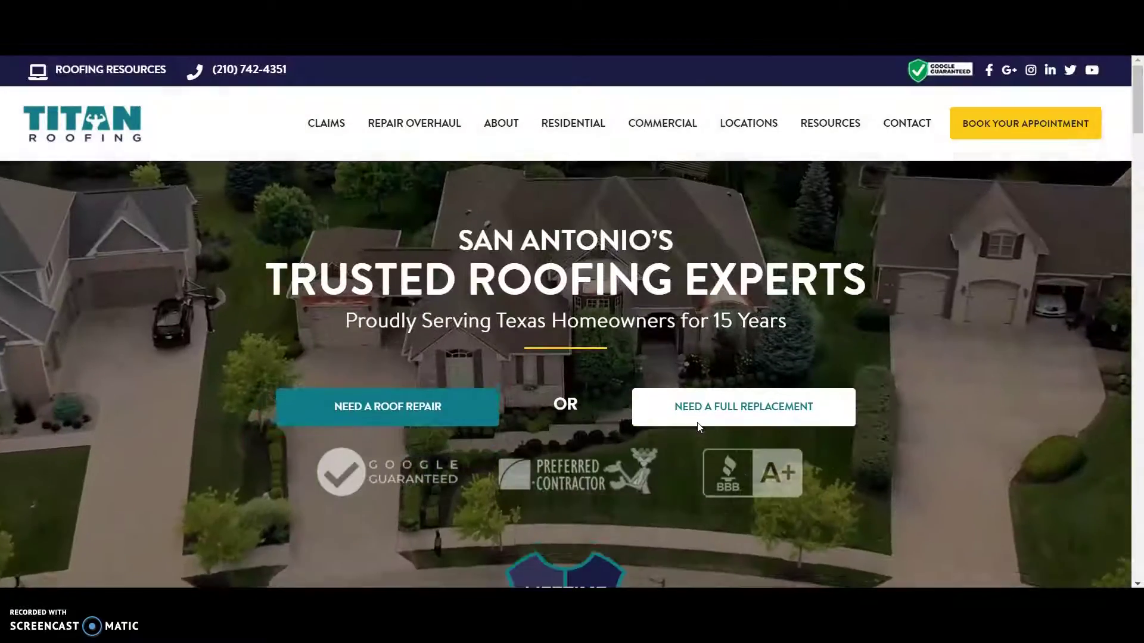
click(720, 290)
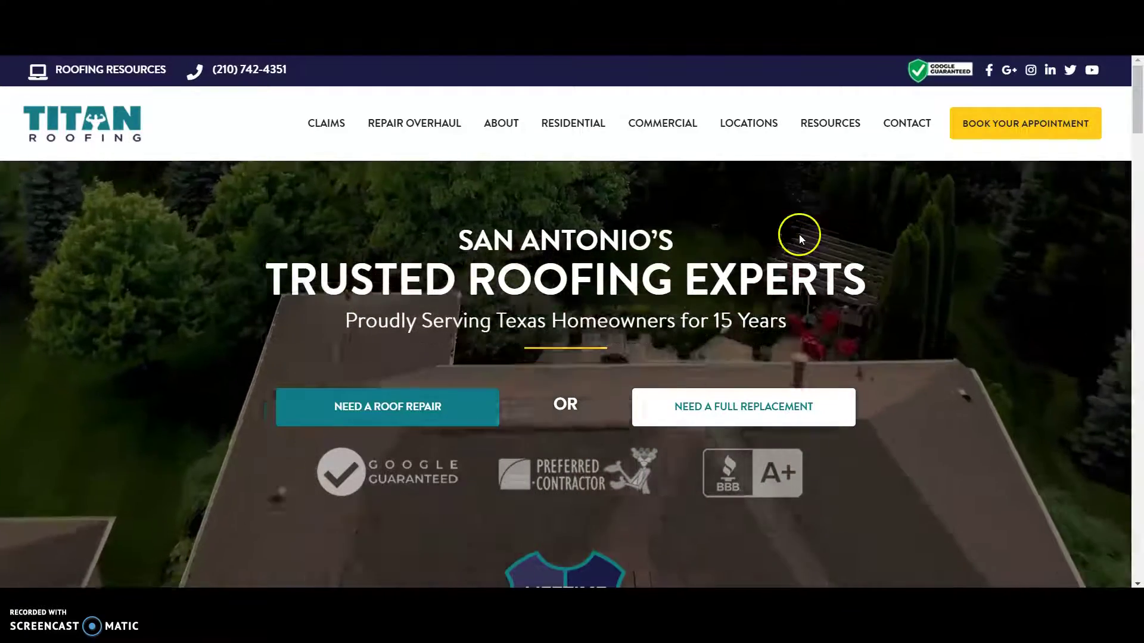
scroll(874, 310, down, 3)
scroll(874, 310, down, 4)
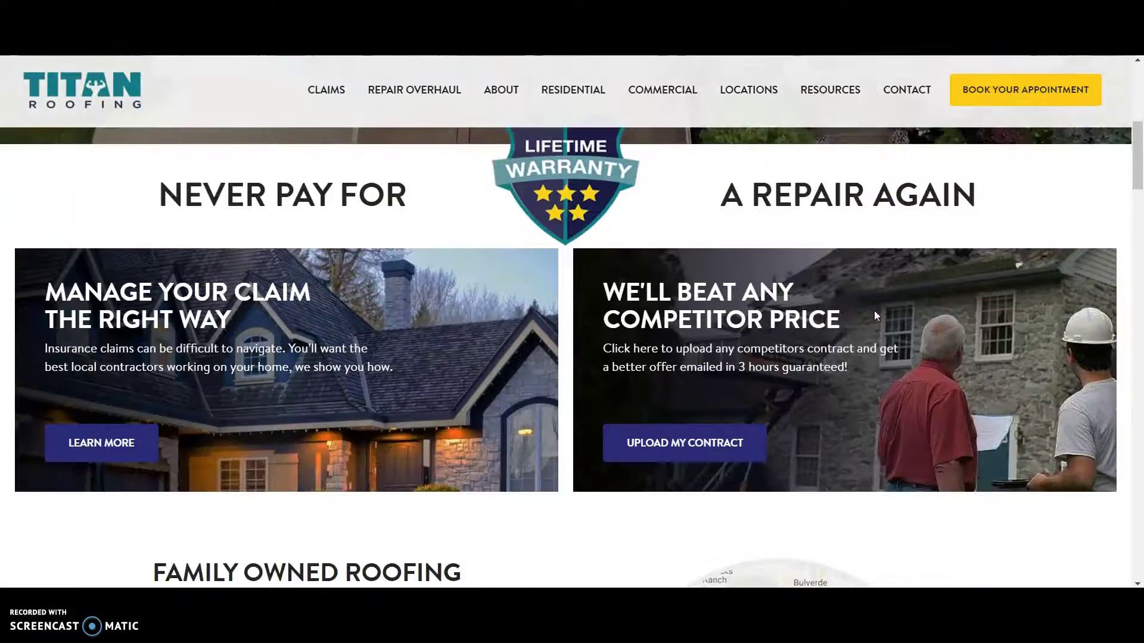
scroll(879, 311, down, 8)
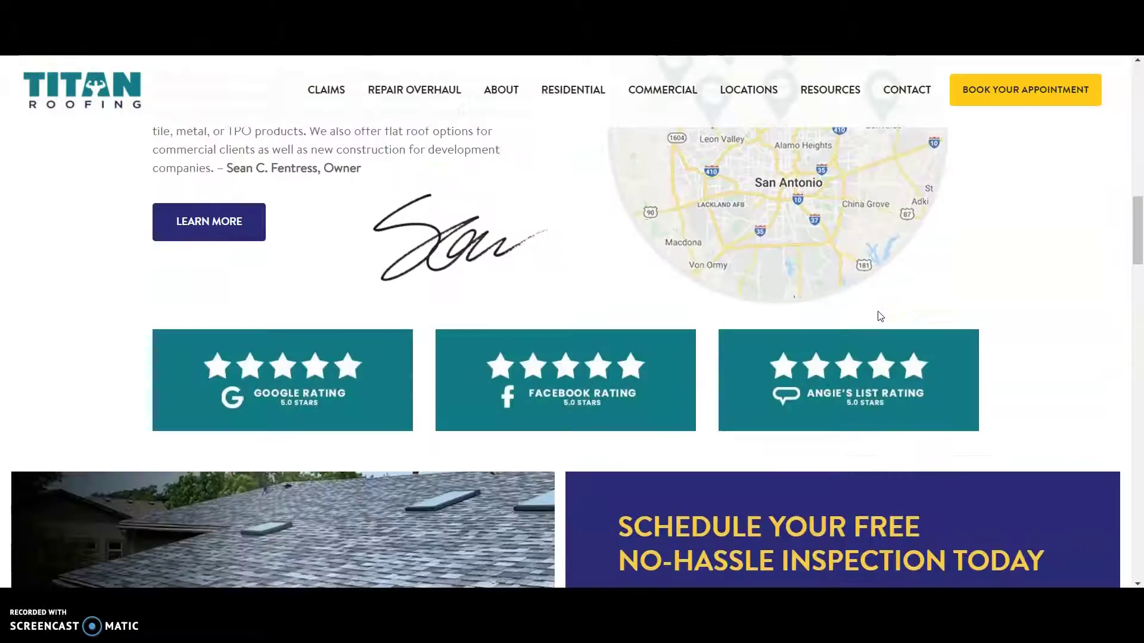
scroll(910, 315, up, 3)
right_click(831, 287)
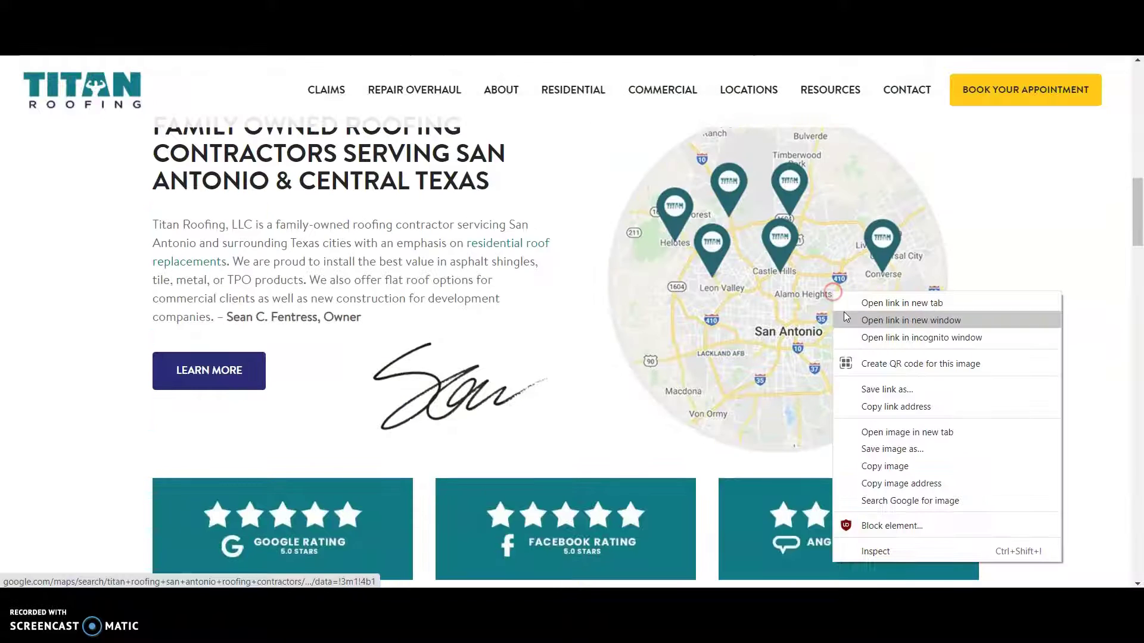
click(892, 451)
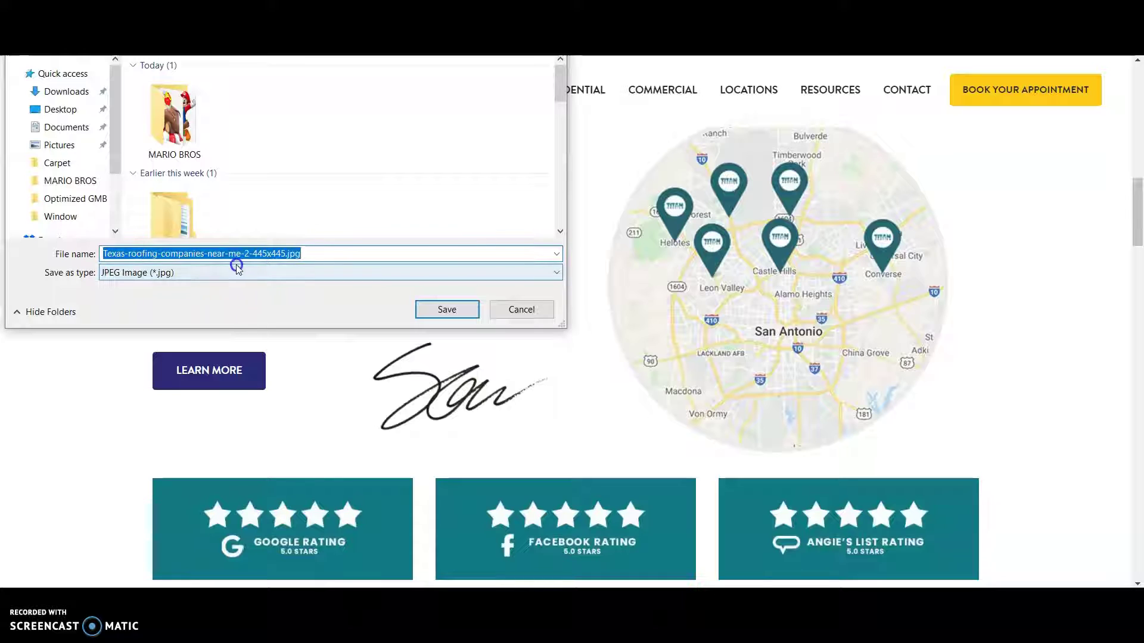
click(474, 307)
- Check the file name of the lifetime warranty badge image in the first customer review without saving it
scroll(506, 316, down, 6)
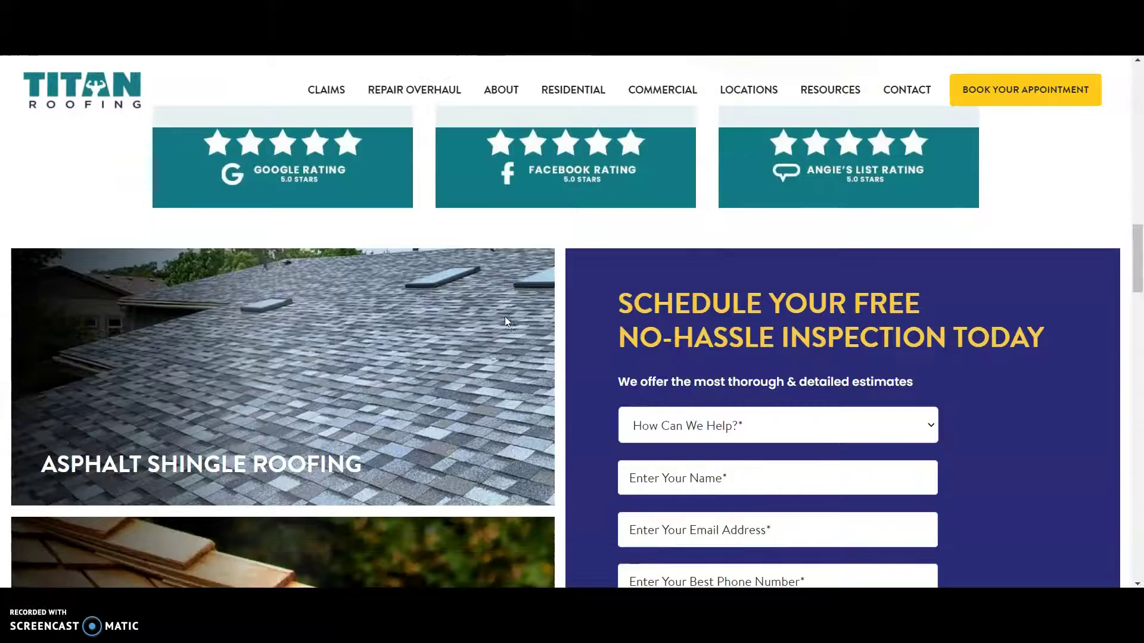
right_click(471, 275)
scroll(504, 331, down, 10)
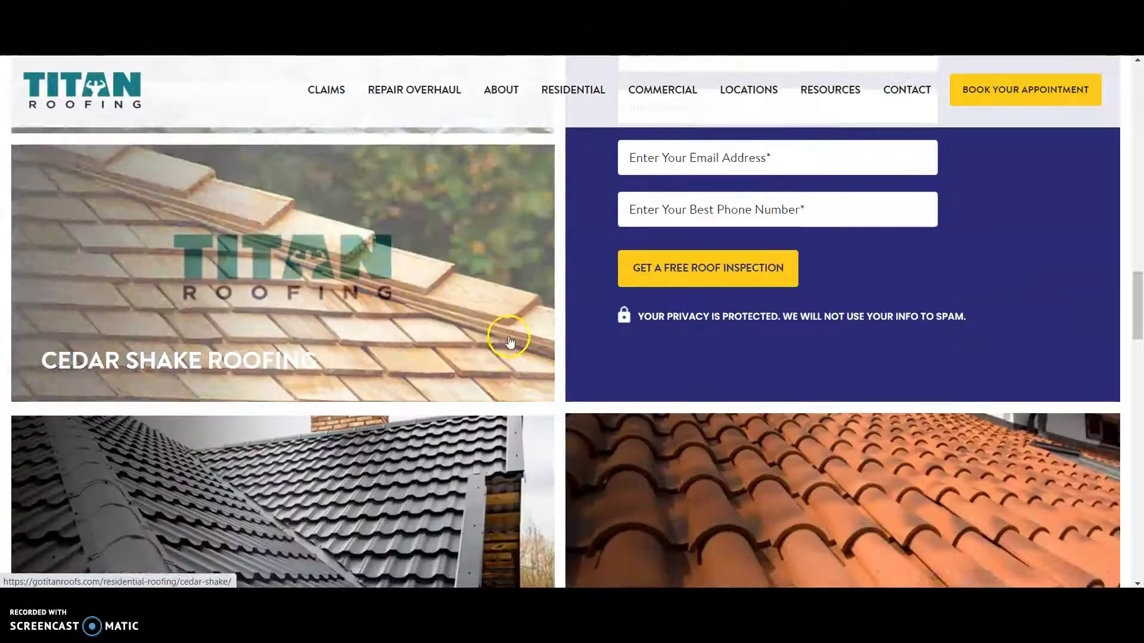
scroll(582, 338, down, 4)
right_click(199, 341)
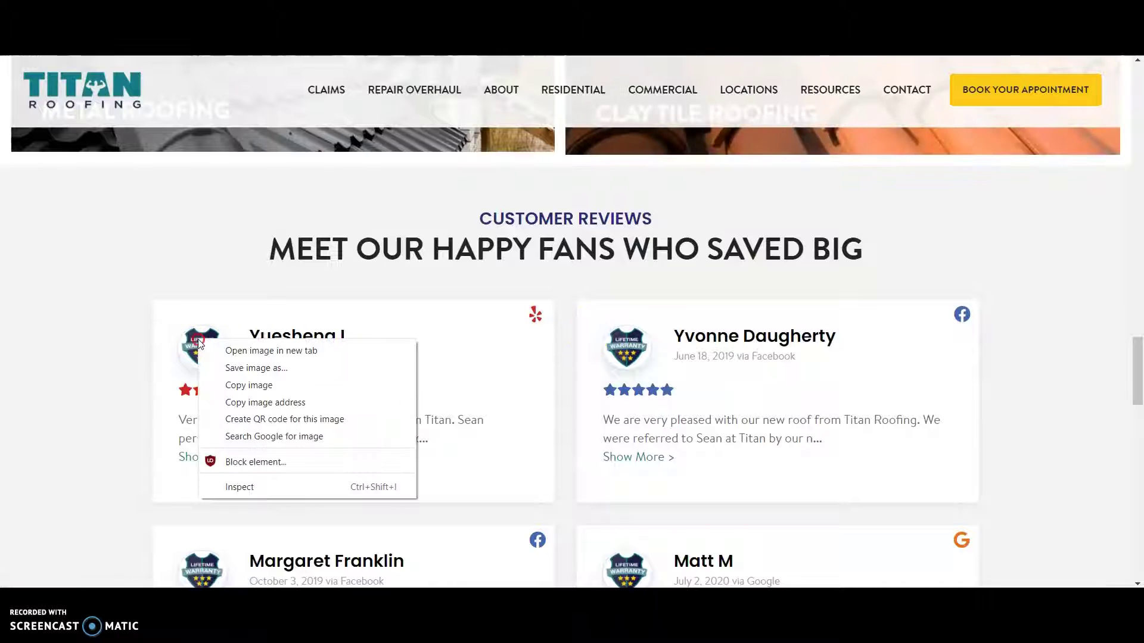
click(285, 370)
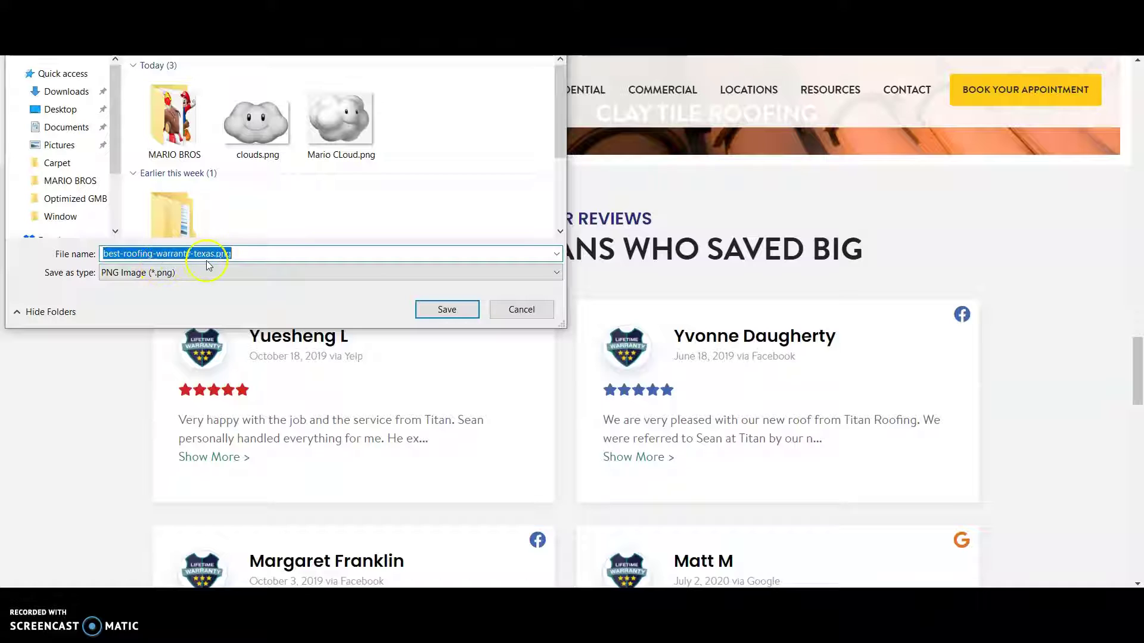
click(521, 309)
- Check the file name of the Titan Roofing logo in the page footer without saving it
scroll(548, 383, down, 8)
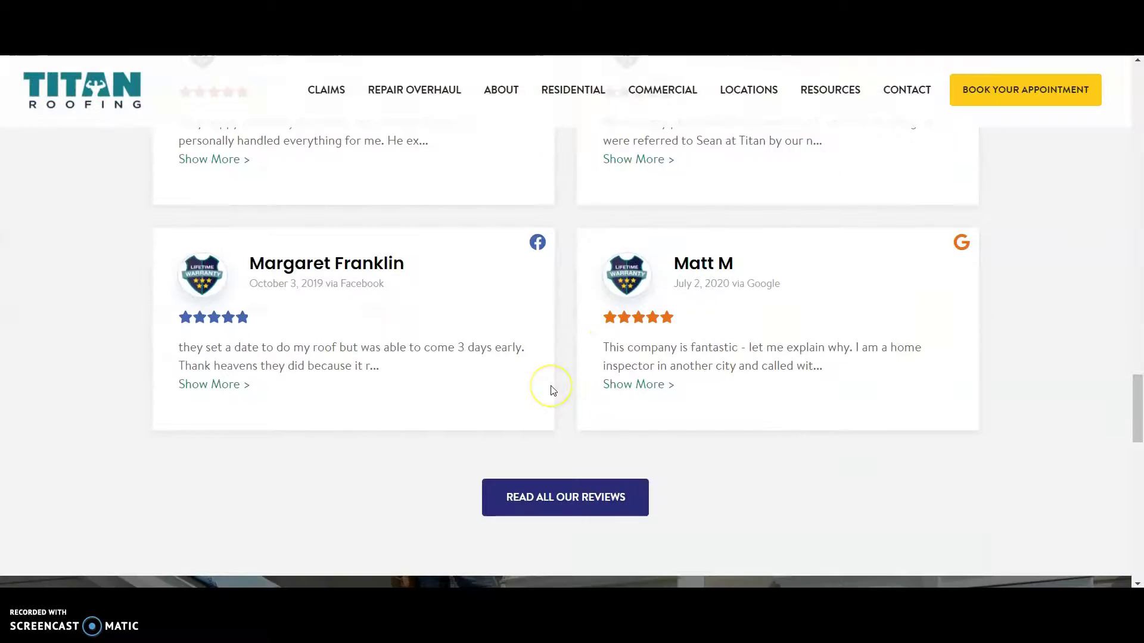
scroll(550, 391, down, 4)
scroll(548, 388, up, 6)
scroll(566, 388, down, 12)
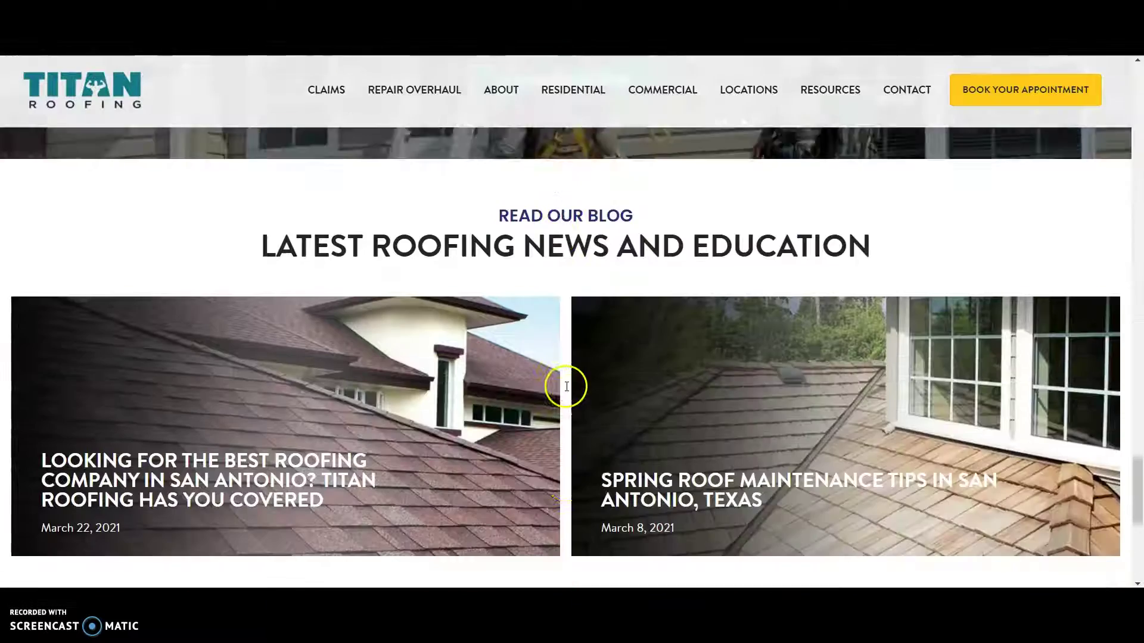
right_click(650, 272)
key(Escape)
scroll(507, 334, down, 4)
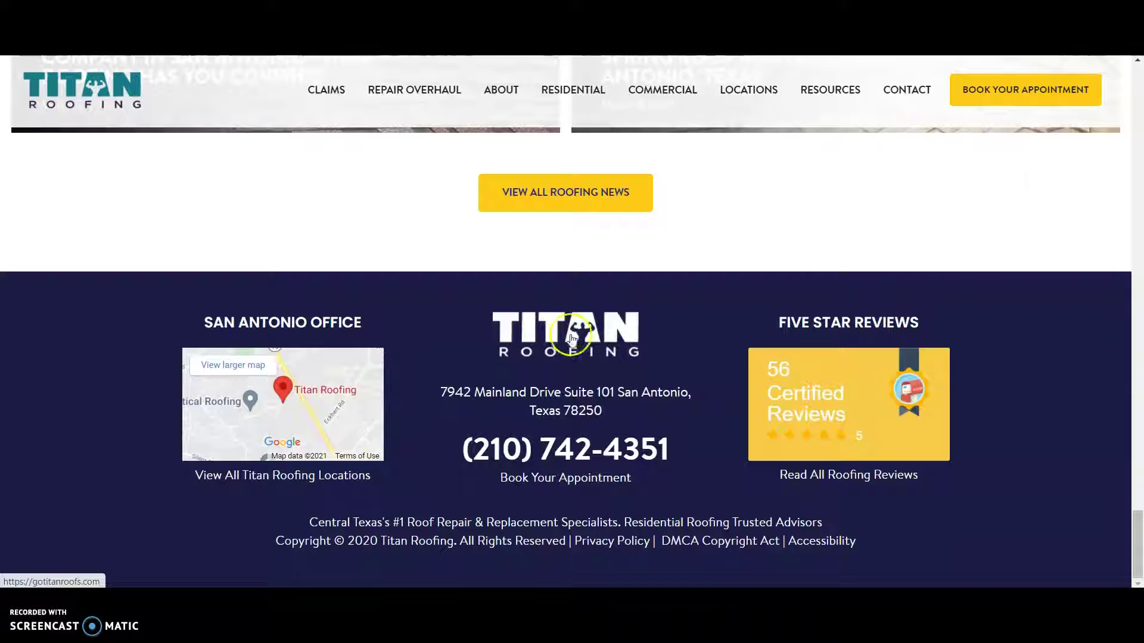
right_click(784, 384)
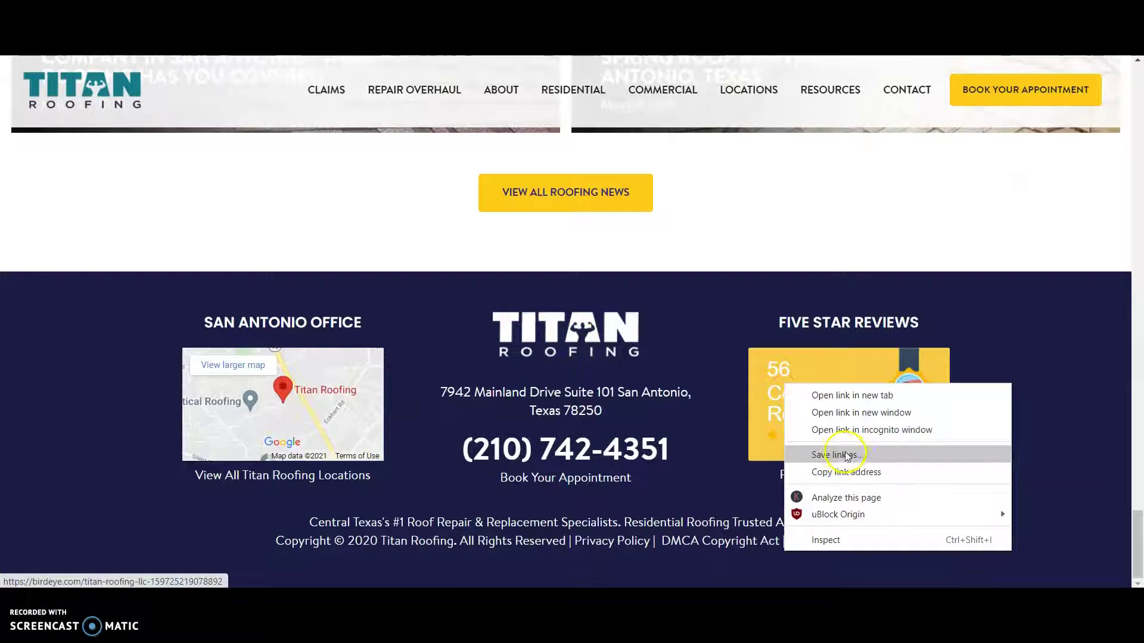
key(Escape)
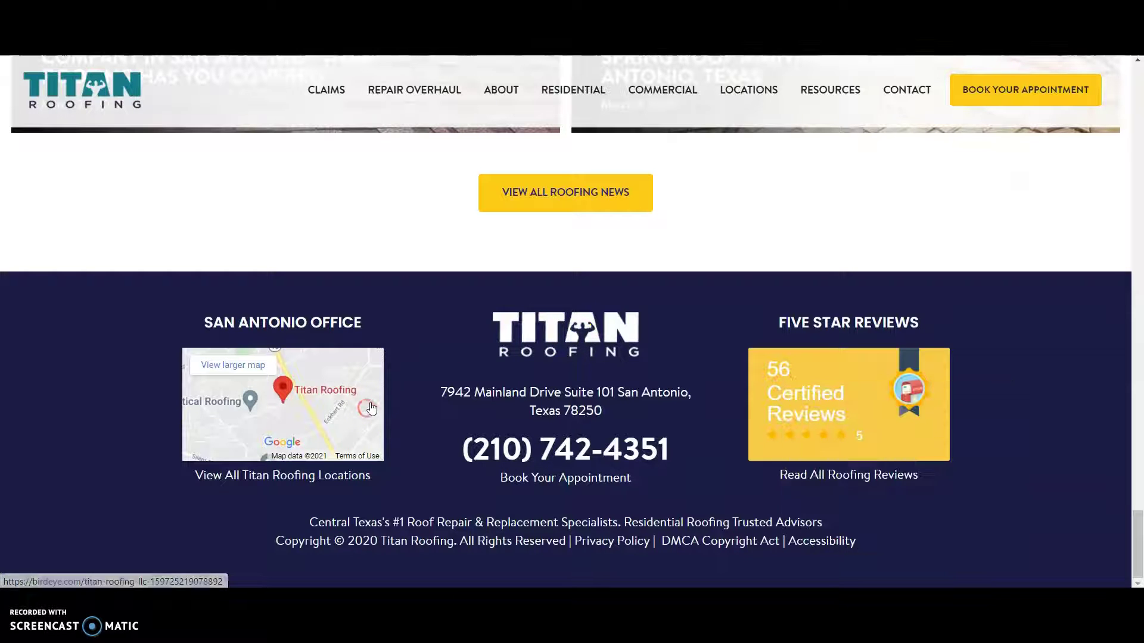
right_click(540, 337)
click(599, 221)
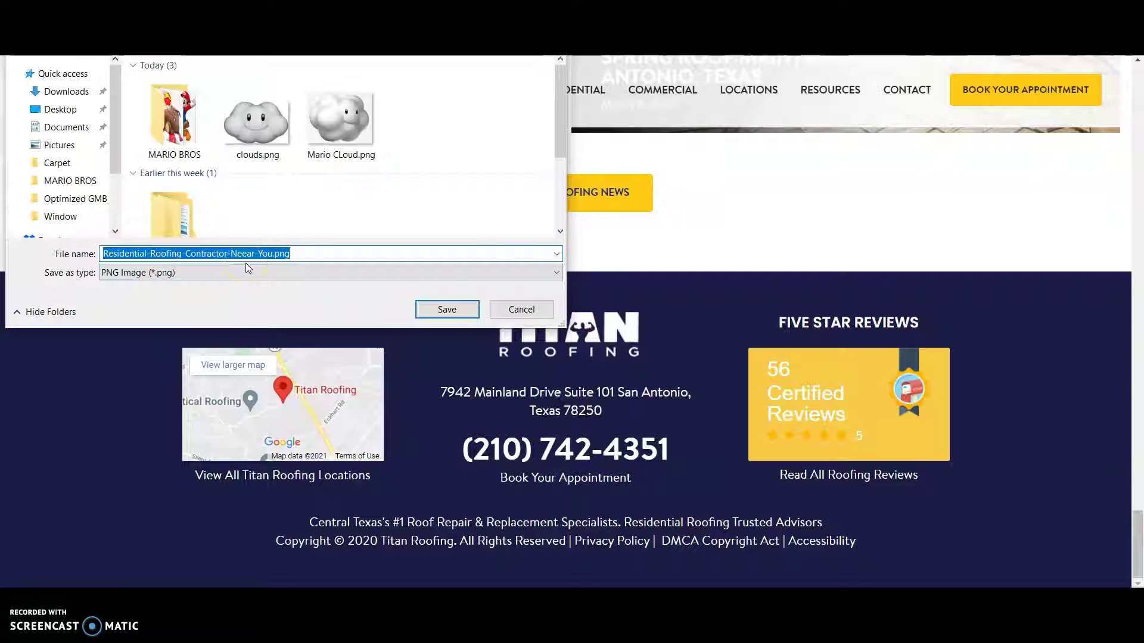
click(529, 313)
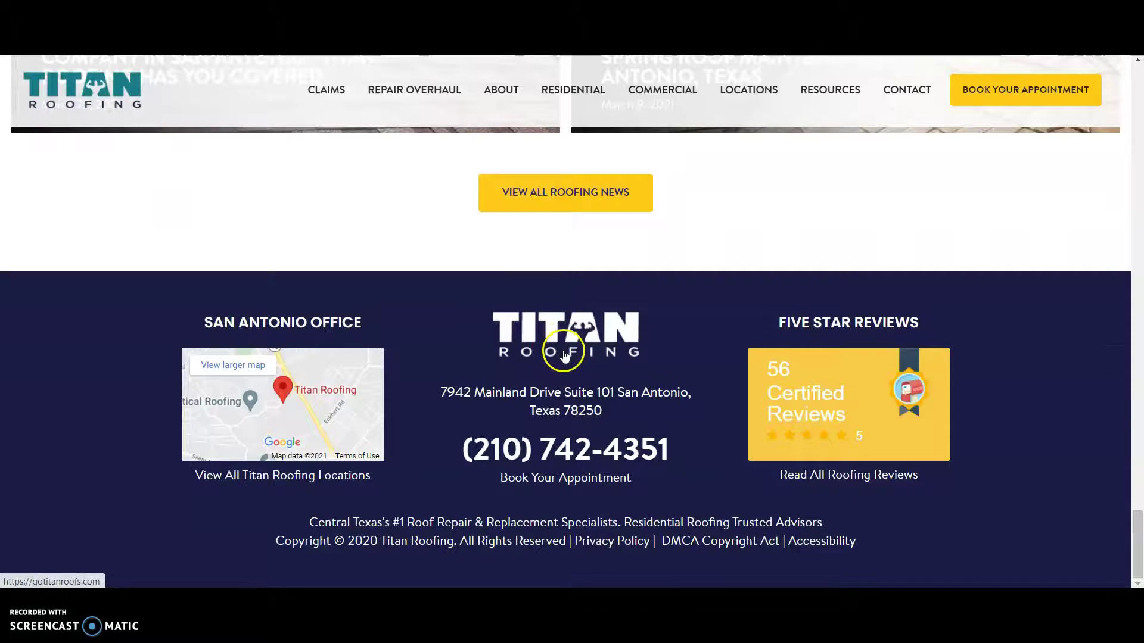
- Check the file name of the Titan Roofing logo in the page header without saving it
scroll(591, 426, up, 20)
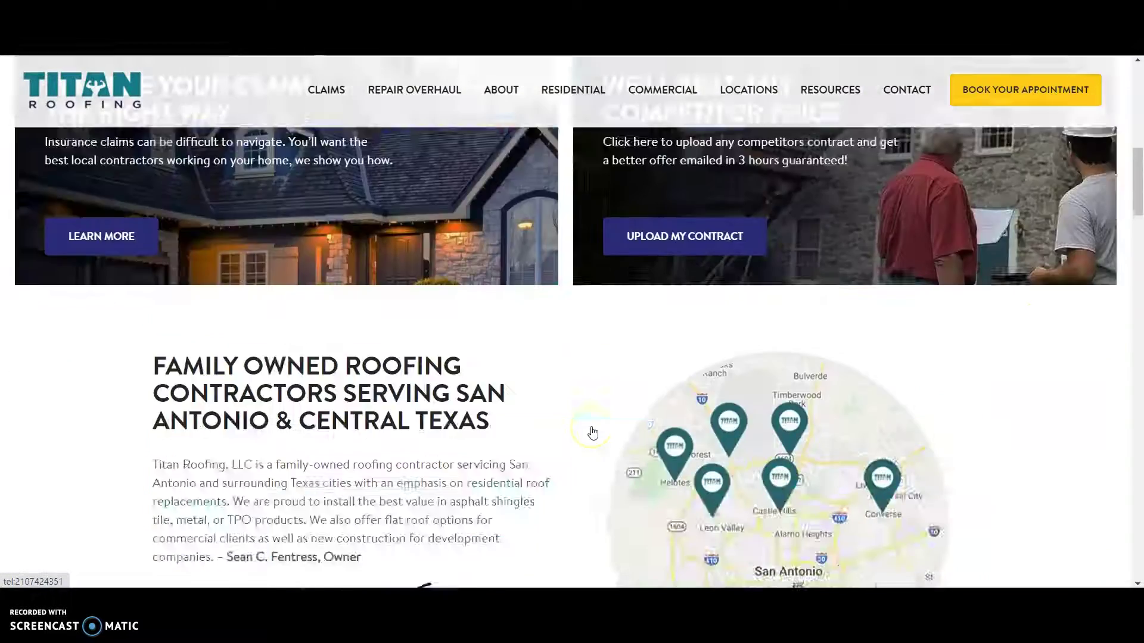
scroll(591, 427, up, 2)
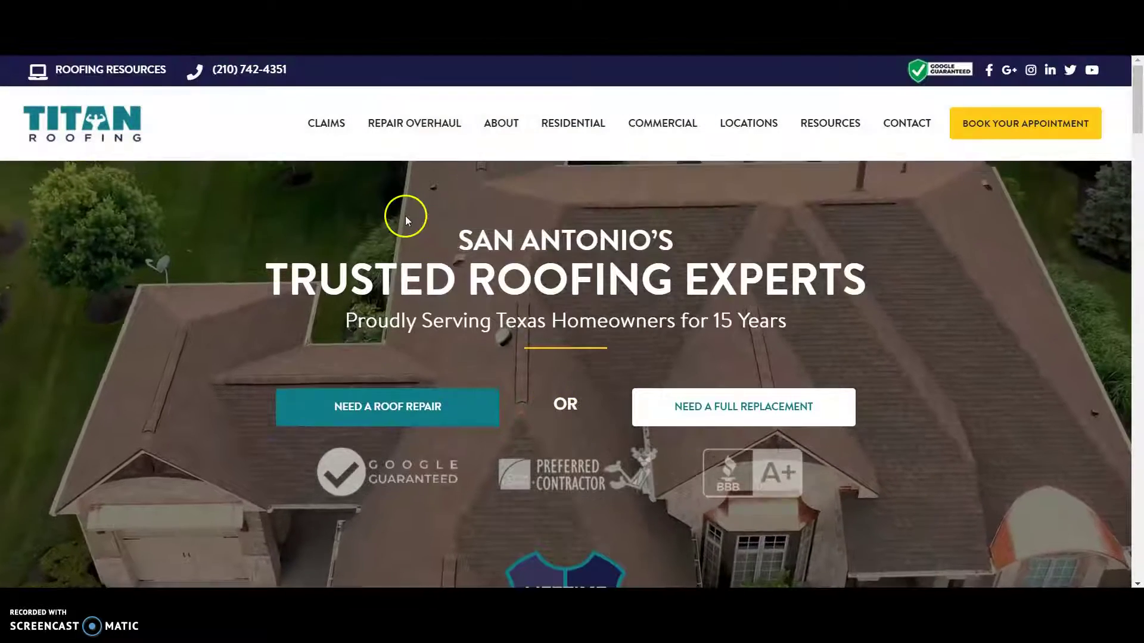
right_click(135, 122)
click(212, 277)
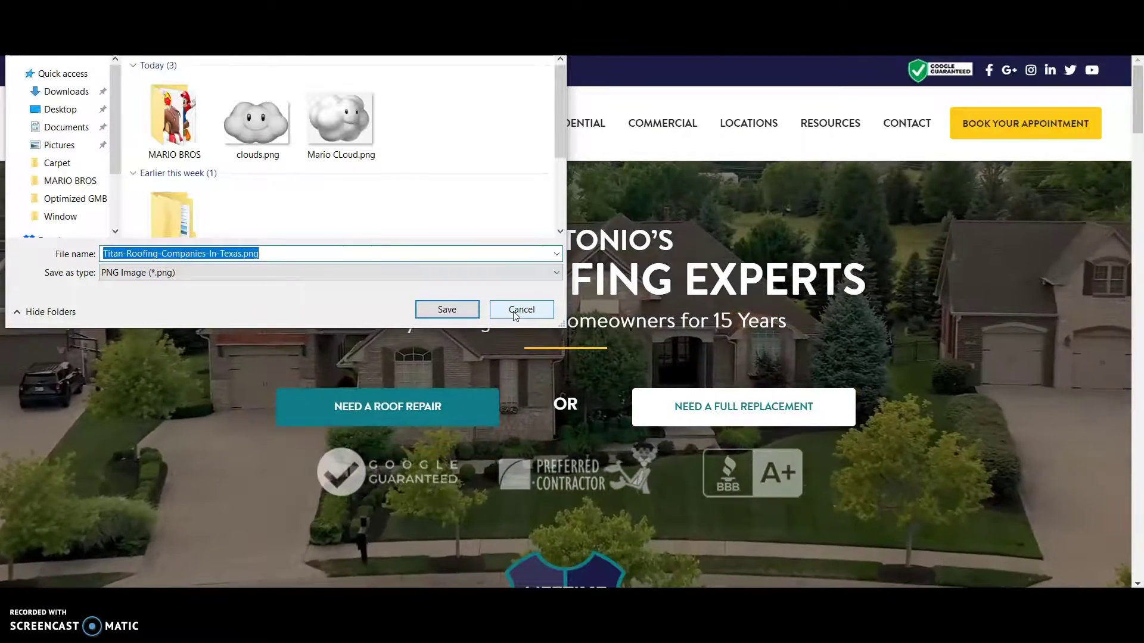
click(516, 316)
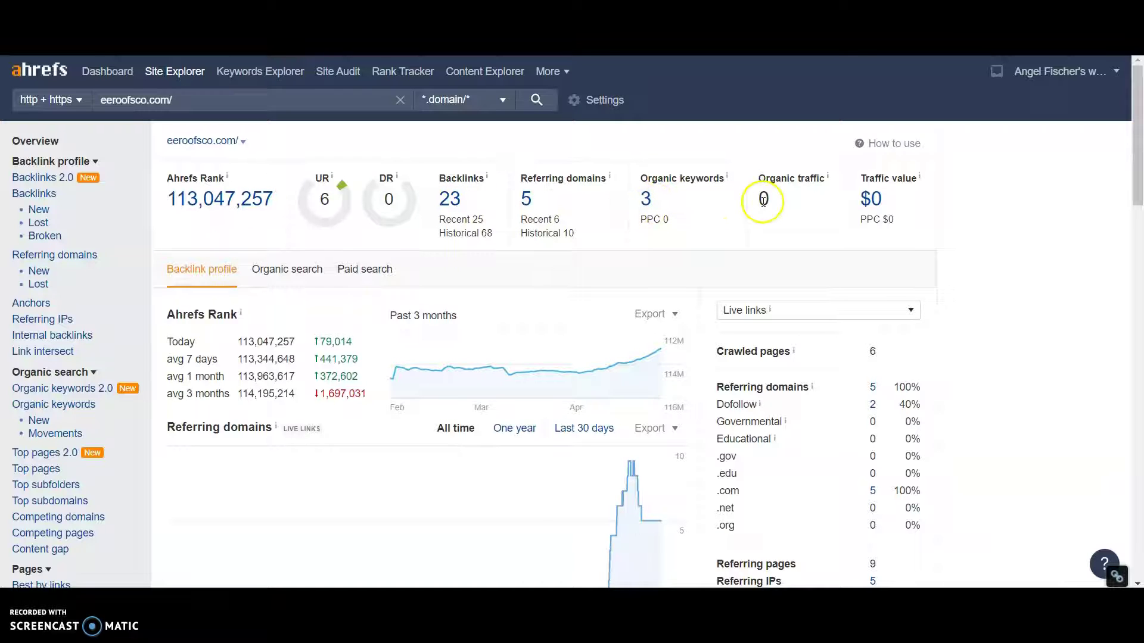
- Switch to Ahrefs, compare the eeroofsco.com and gotitanroofs.com overview metrics, and open the backlinks report for gotitanroofs.com
click(645, 200)
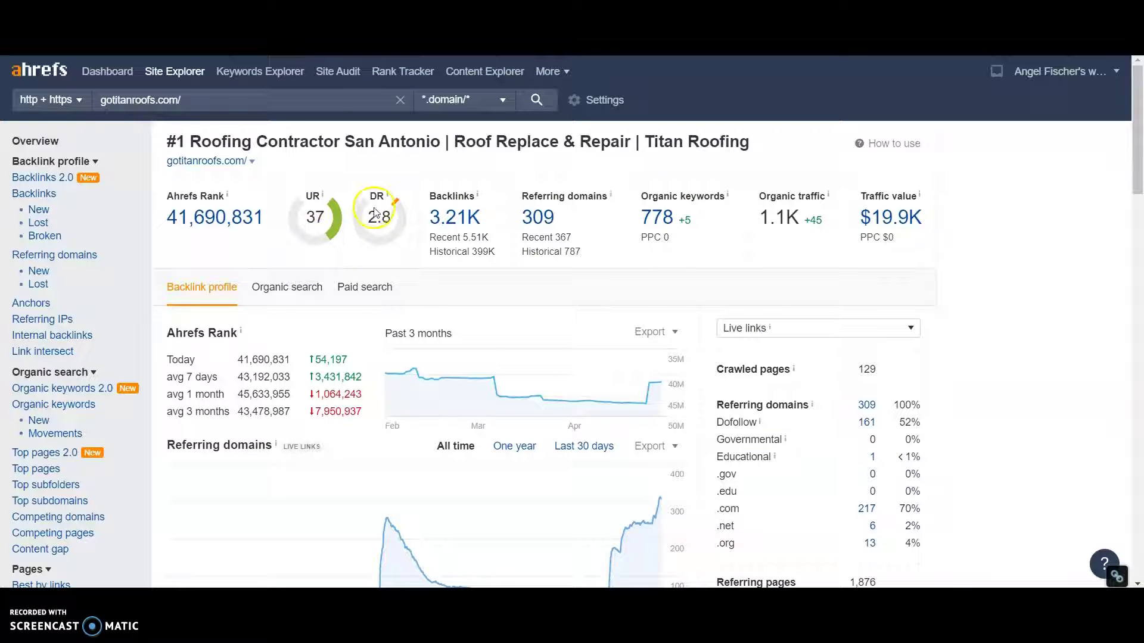
double_click(387, 193)
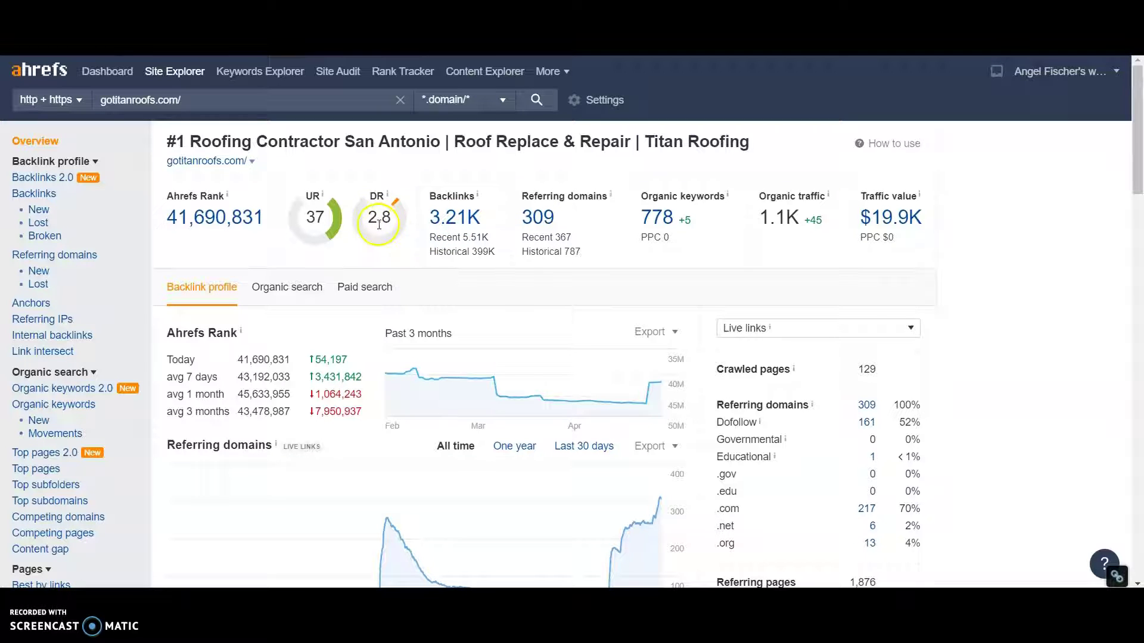
click(451, 216)
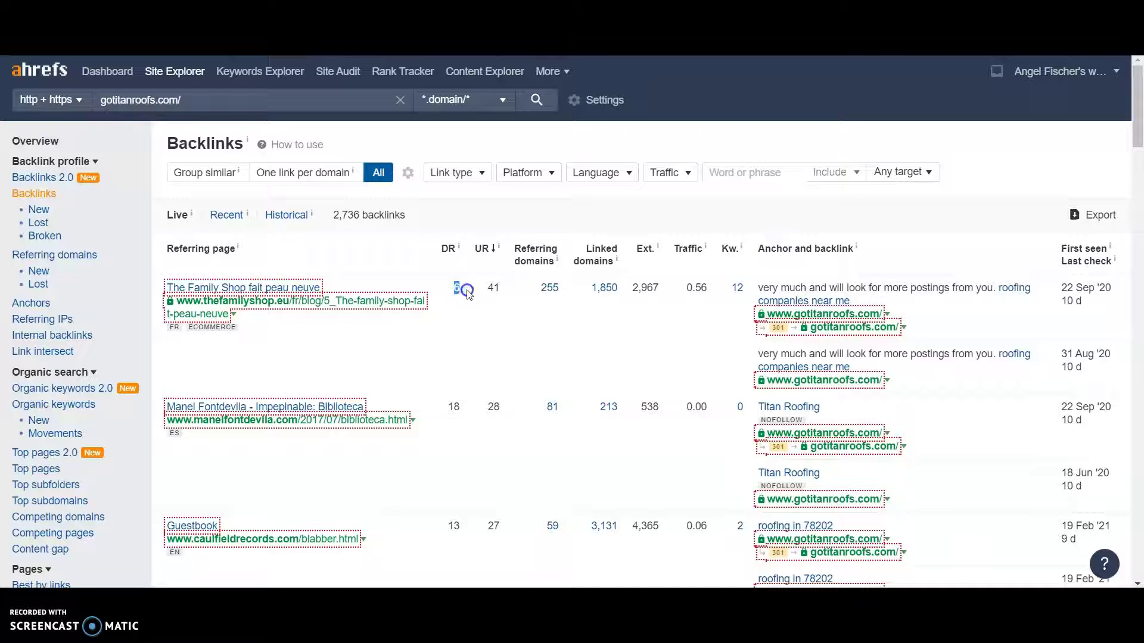
- Open the Family Shop and Biblioteca referring pages from the gotitanroofs.com backlinks list
click(235, 286)
scroll(475, 343, down, 2)
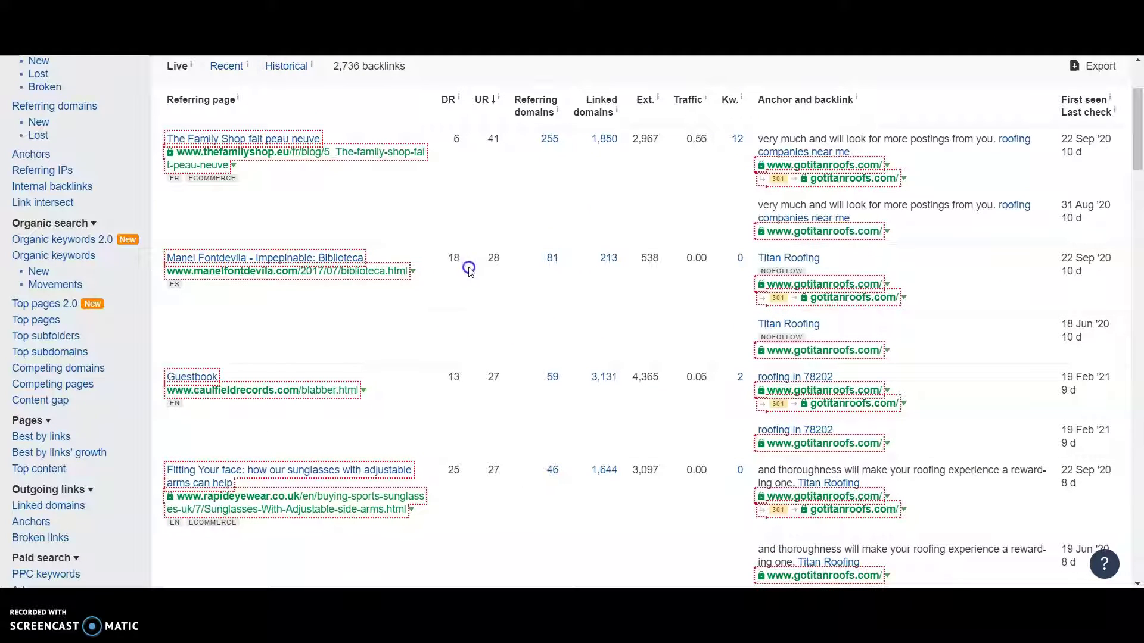
click(283, 269)
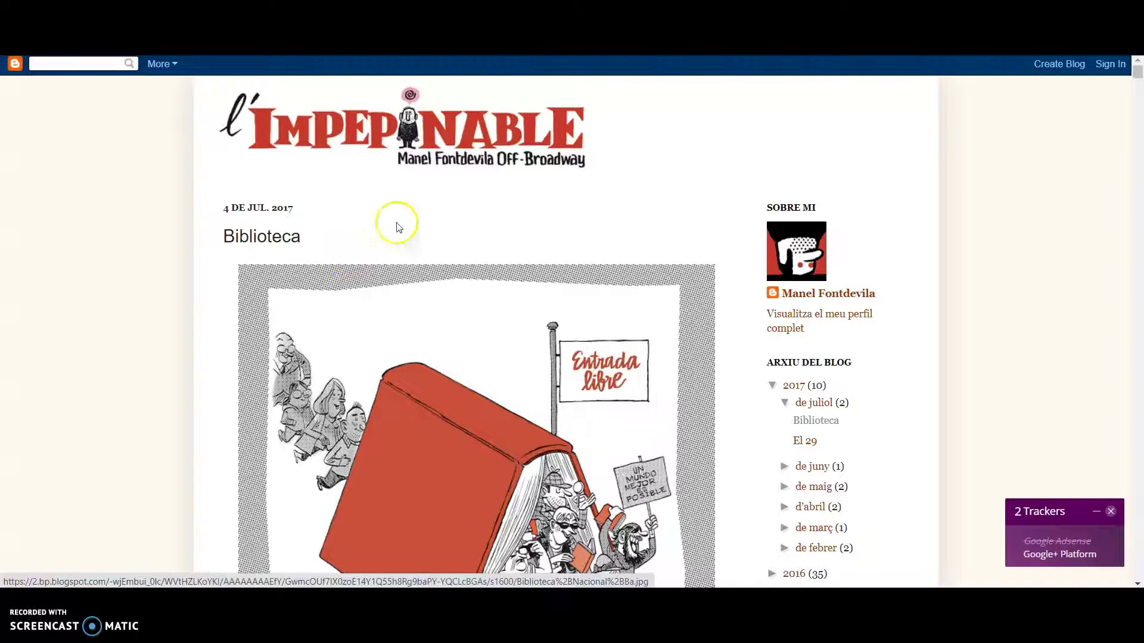
- Examine the commenters' outbound links below the Biblioteca blog post and close the page
scroll(649, 205, down, 15)
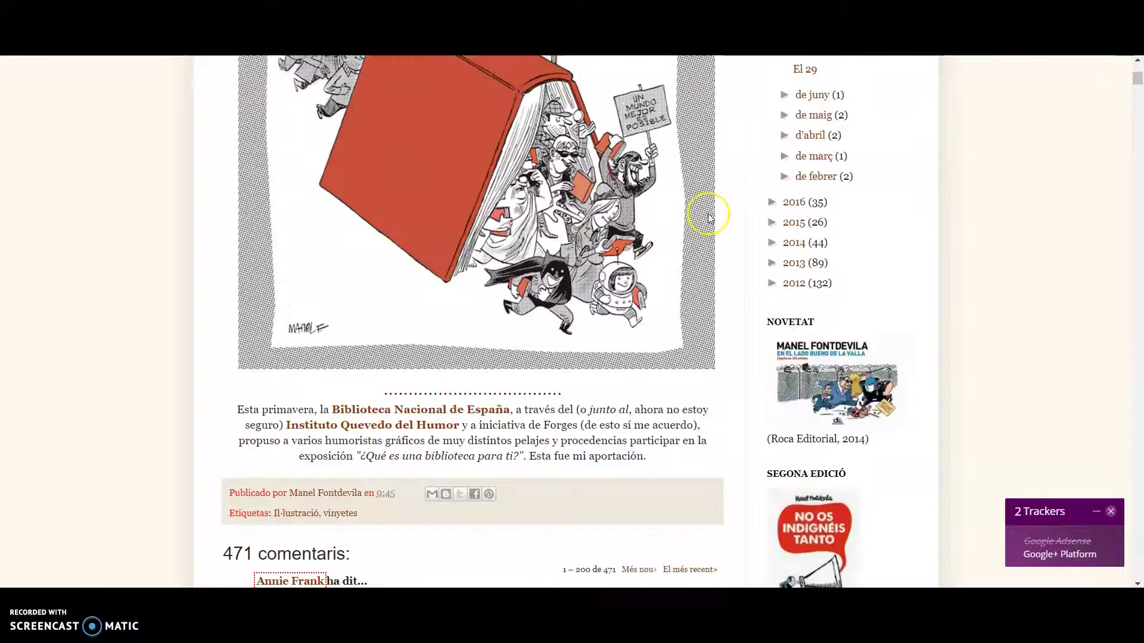
scroll(580, 286, down, 8)
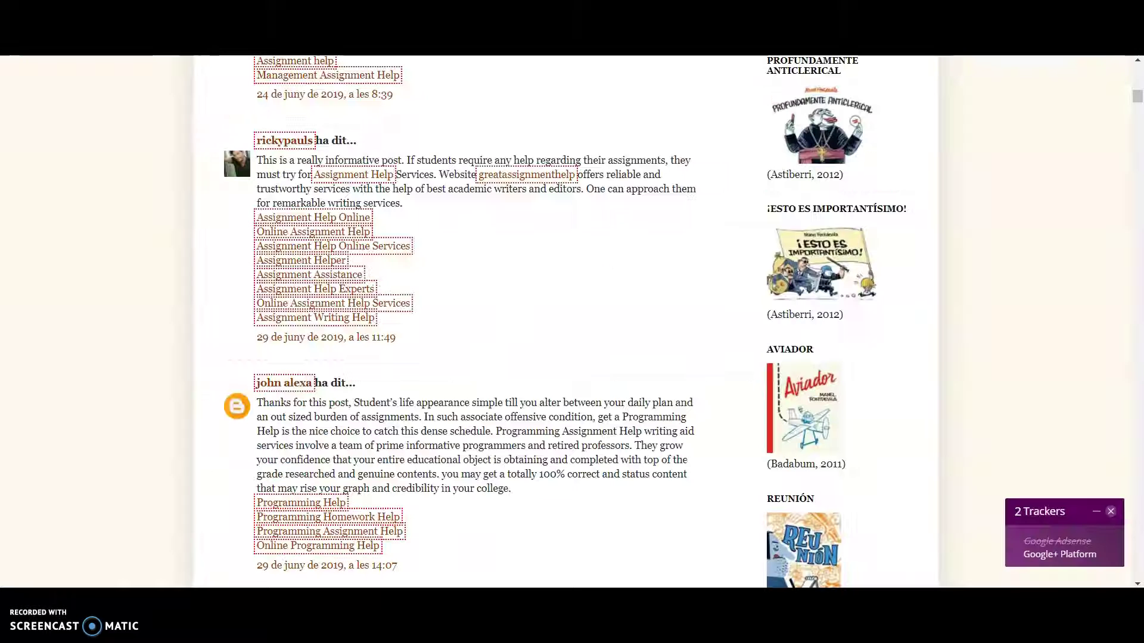
click(535, 126)
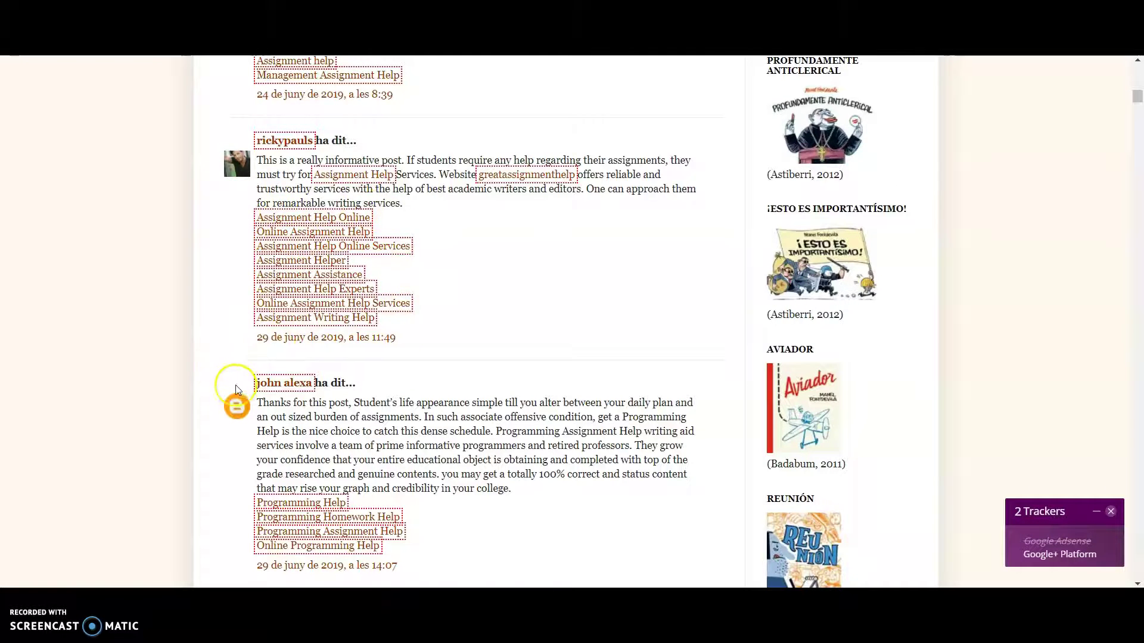
scroll(238, 381, down, 7)
scroll(256, 370, down, 13)
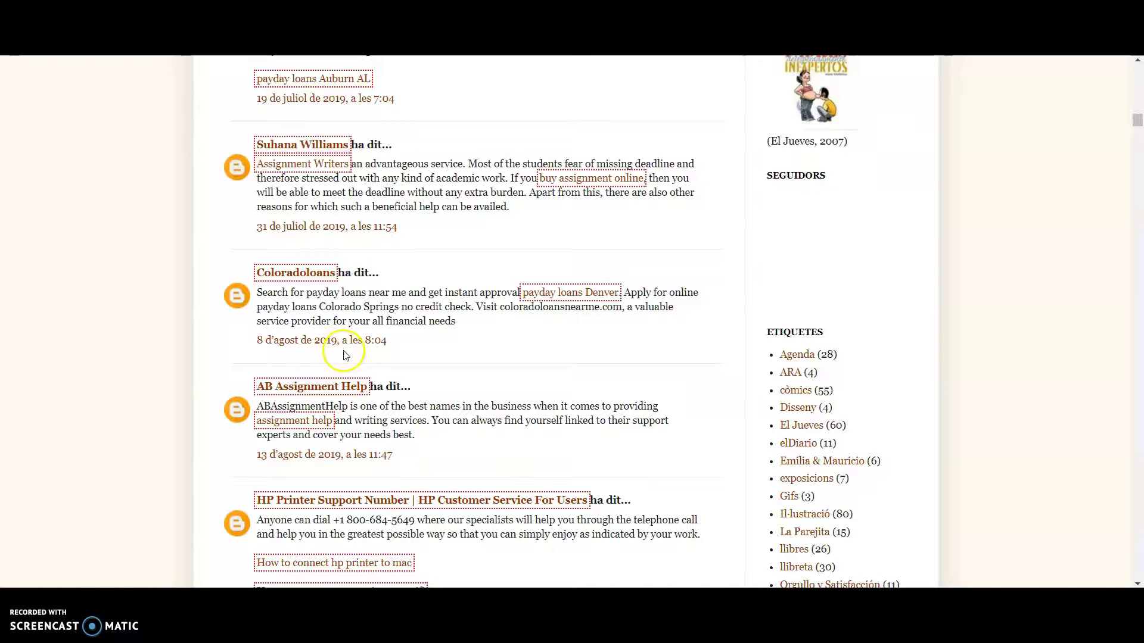
scroll(344, 357, down, 15)
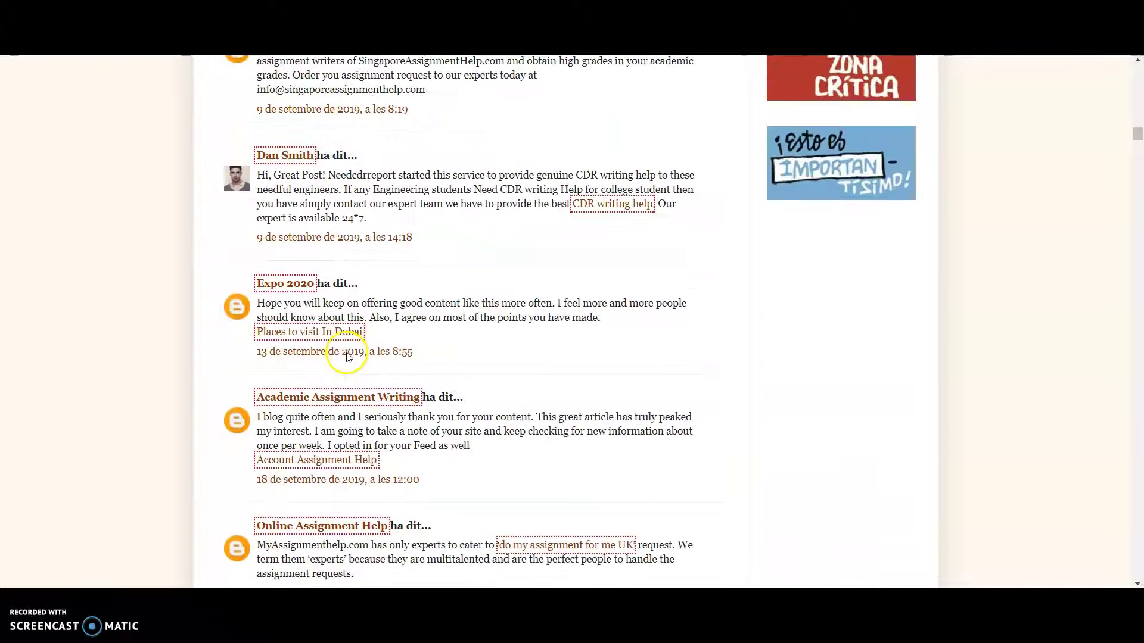
scroll(445, 357, down, 5)
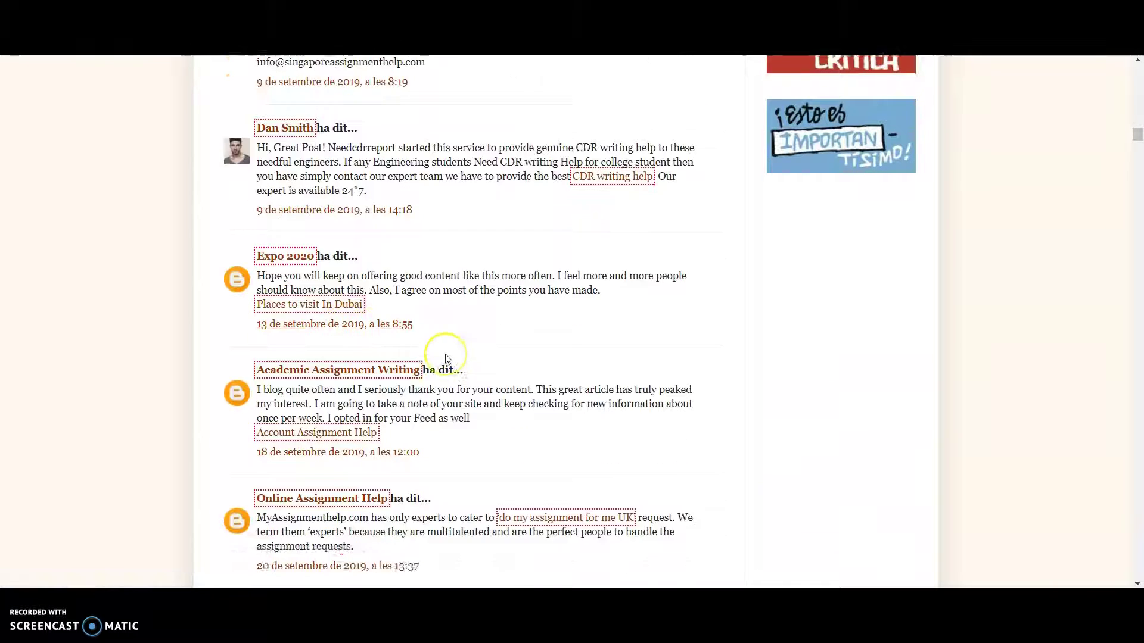
scroll(448, 359, down, 20)
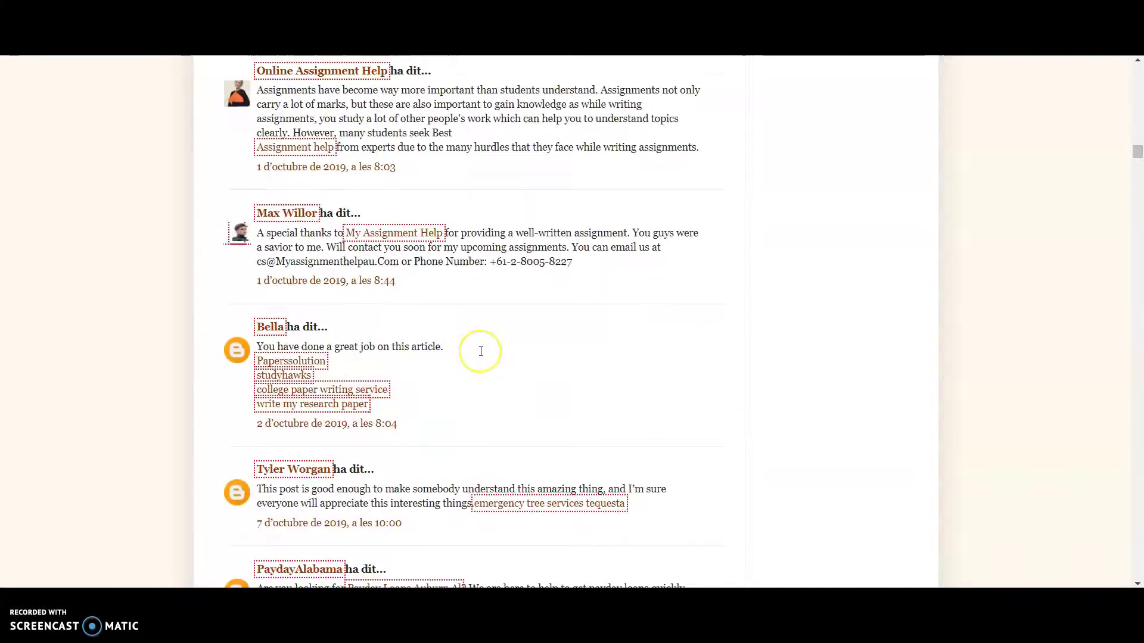
scroll(481, 351, down, 8)
scroll(481, 351, down, 10)
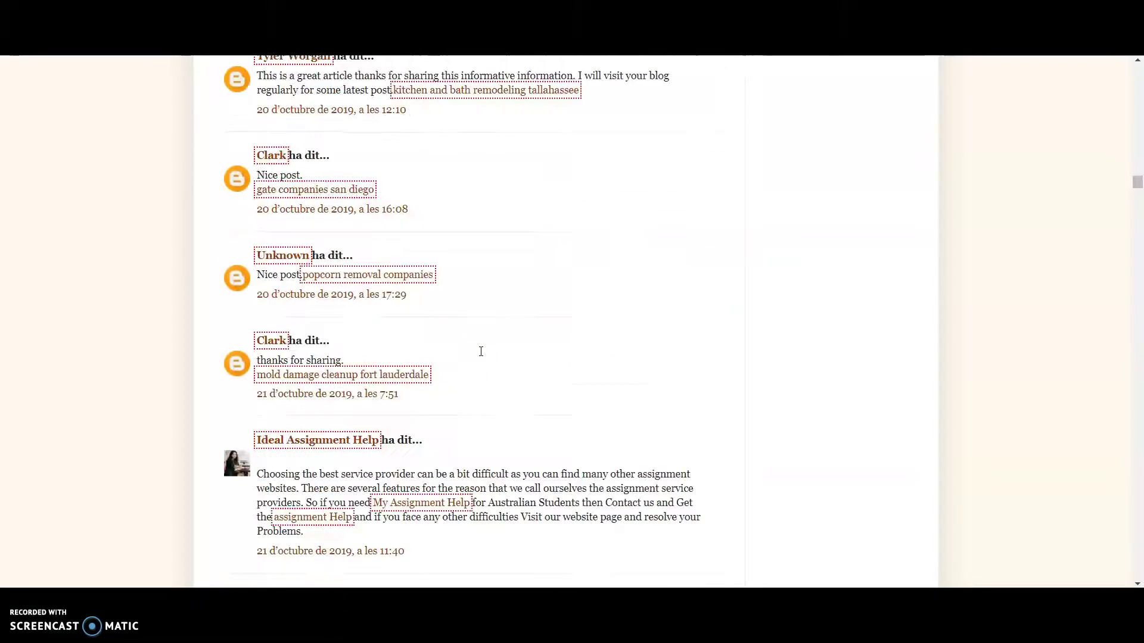
click(480, 337)
scroll(488, 338, down, 10)
scroll(489, 338, down, 3)
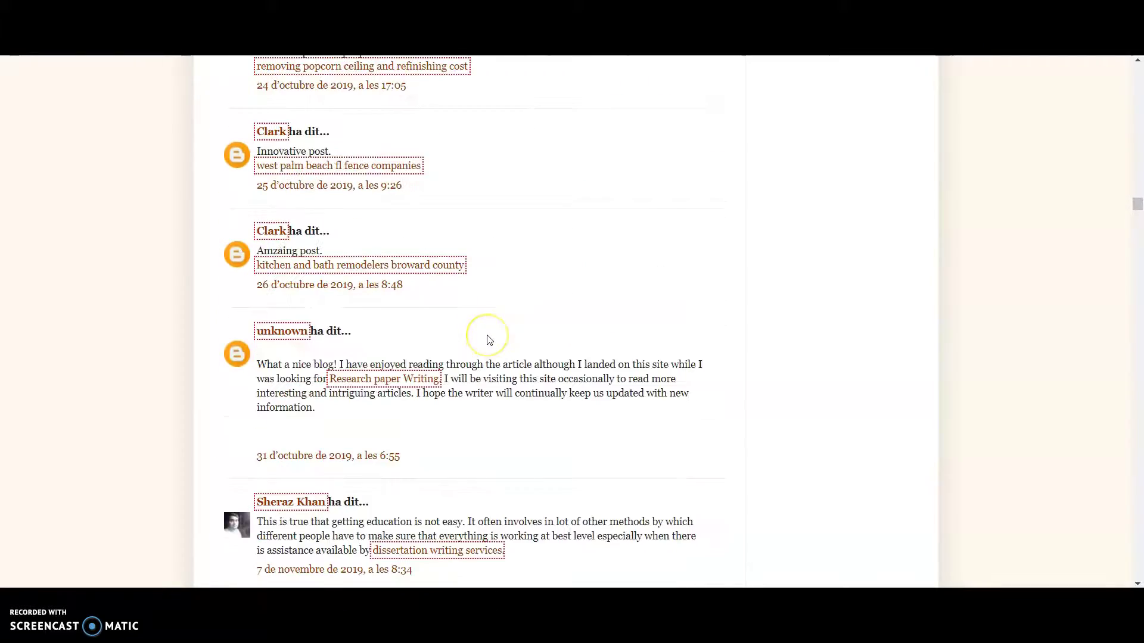
click(526, 145)
key(ctrl+w)
- Open the Guestbook referring page from the gotitanroofs.com backlinks list and its form for adding an entry
click(442, 242)
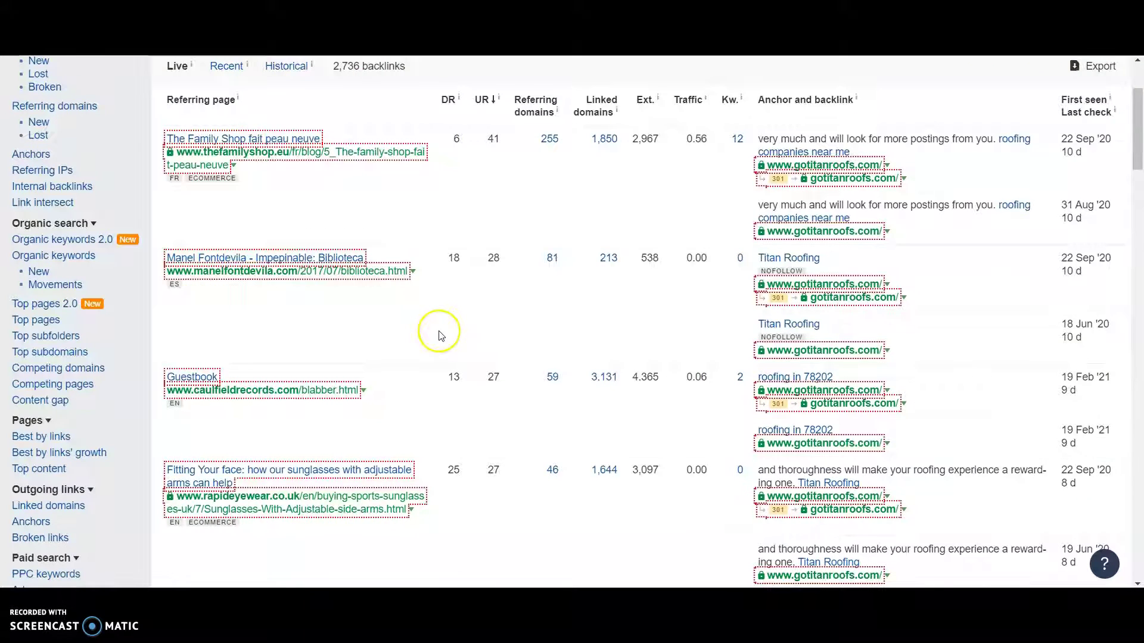
scroll(441, 335, down, 4)
scroll(440, 334, up, 1)
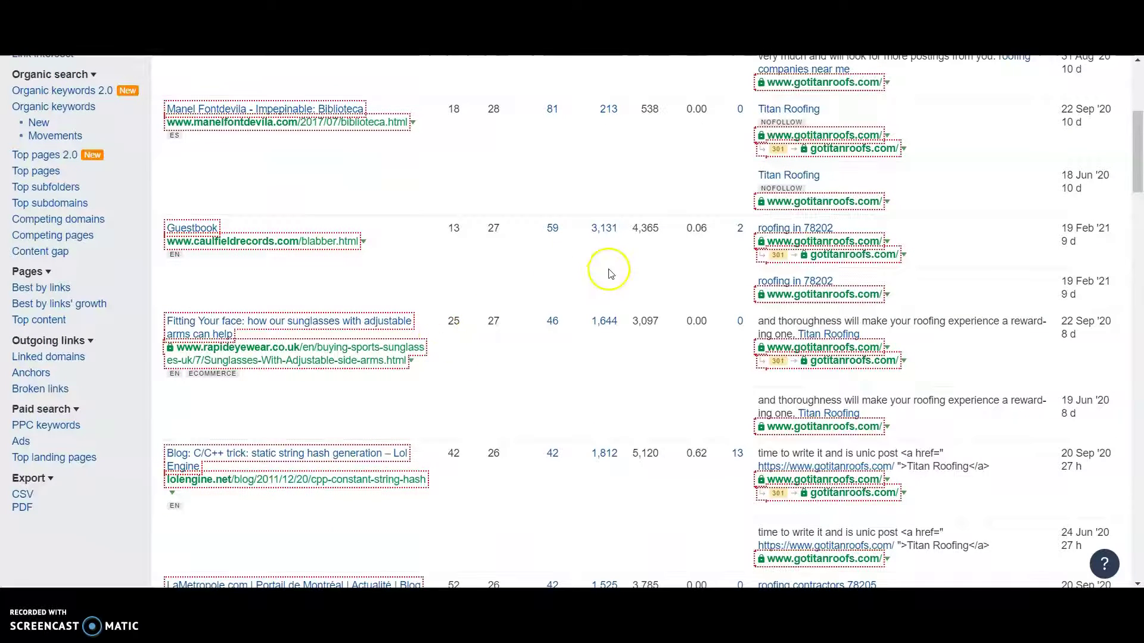
click(192, 229)
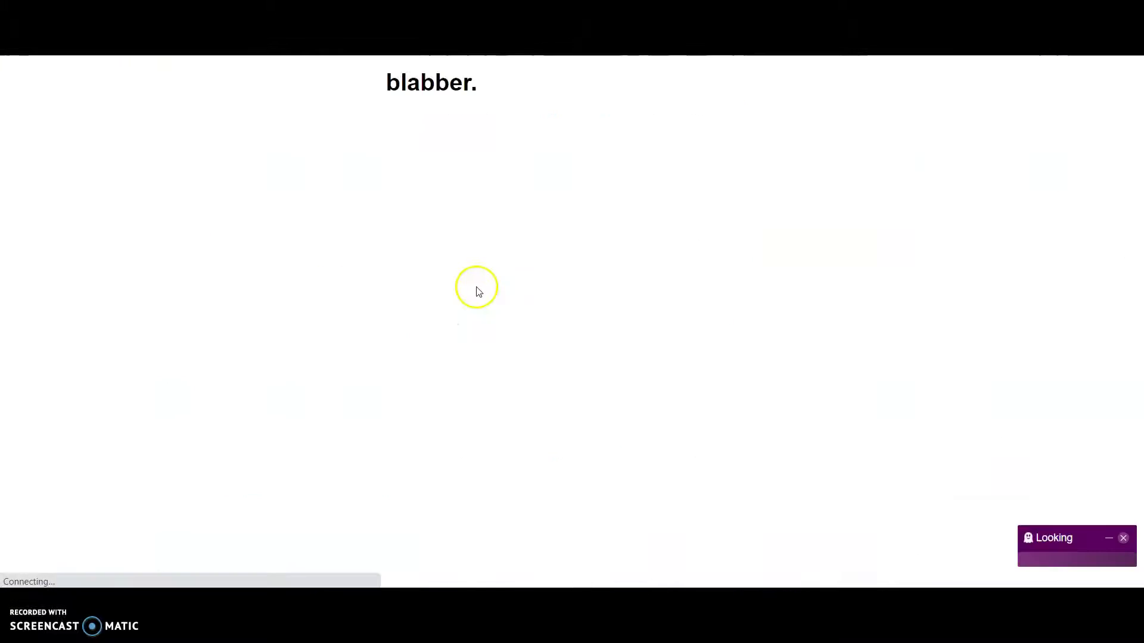
key(ctrl+w)
click(320, 243)
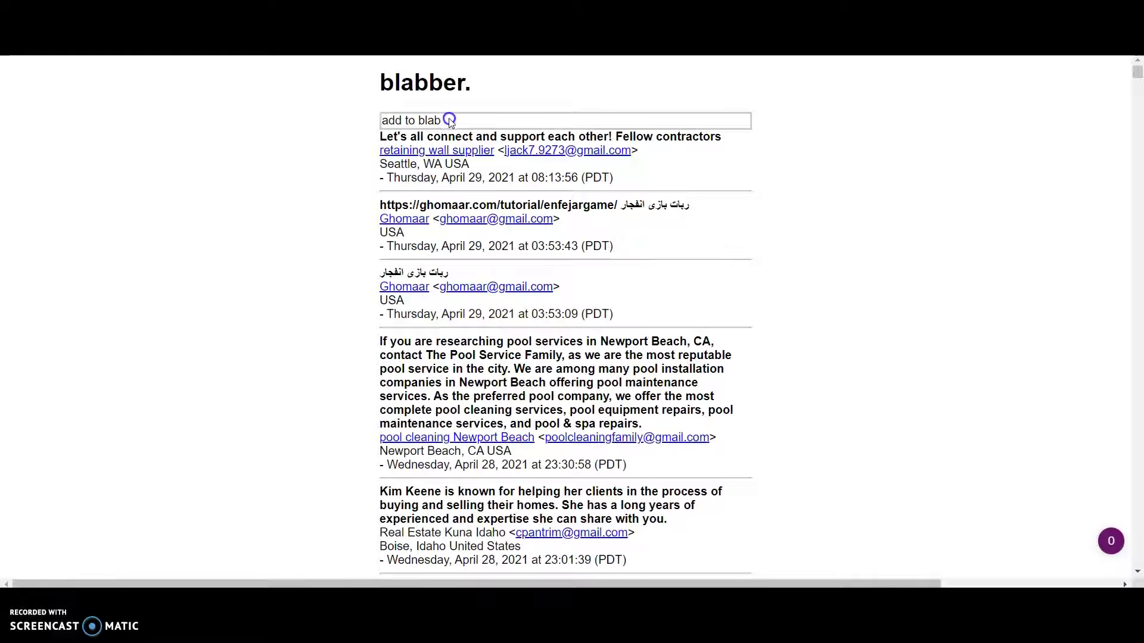
click(402, 121)
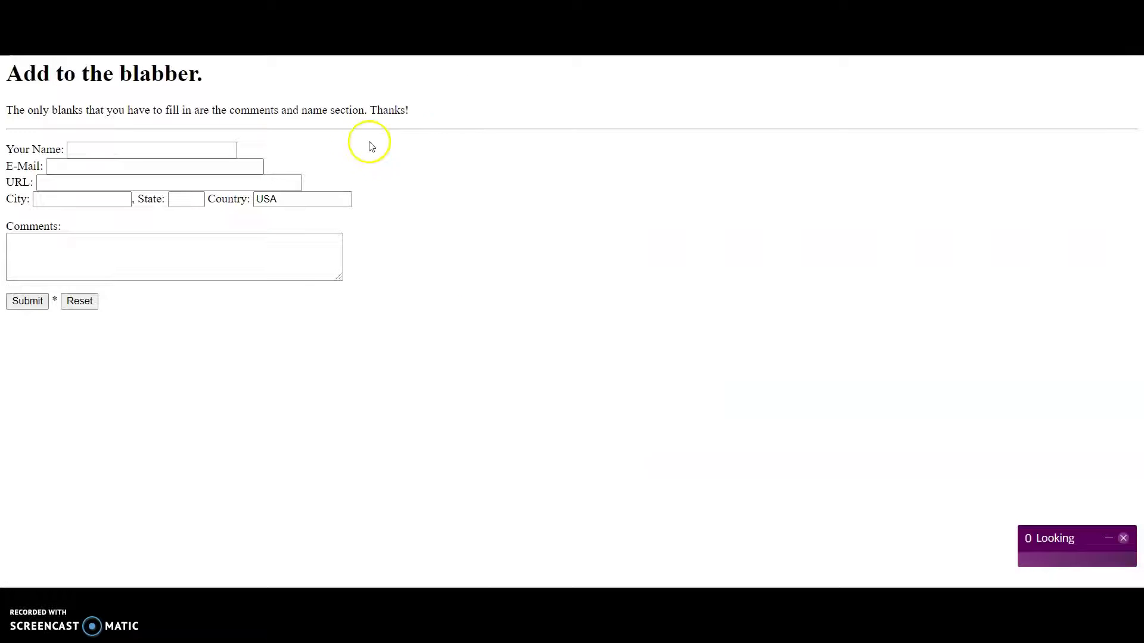
- Try filling the guestbook form with the contact's name, e-mail, city and state plus a comment, without submitting it
click(95, 154)
click(77, 170)
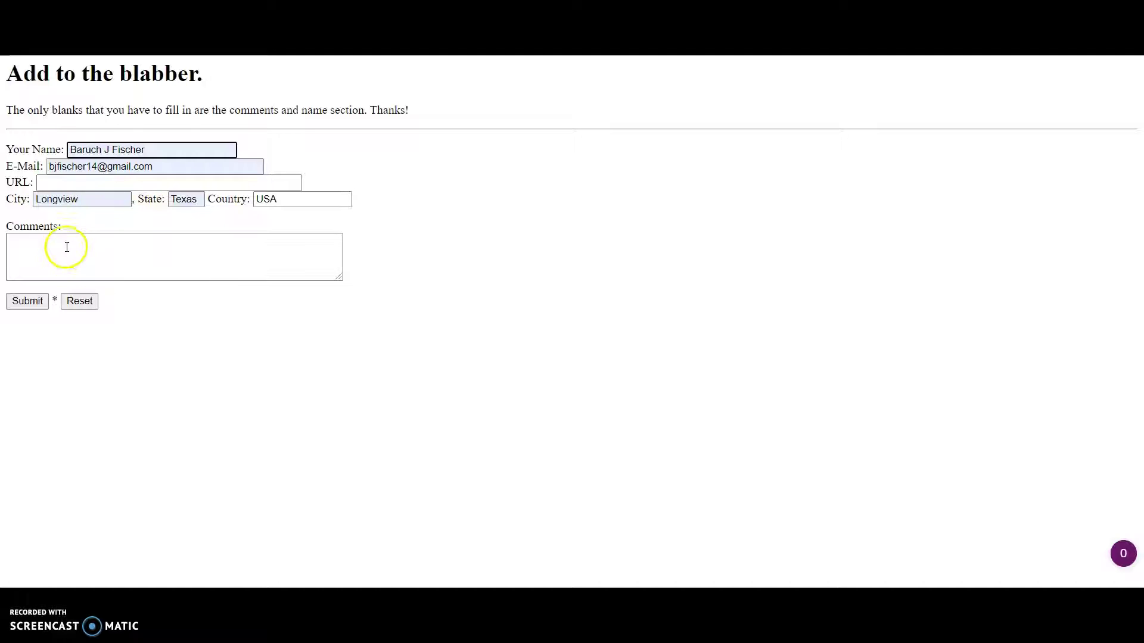
click(85, 251)
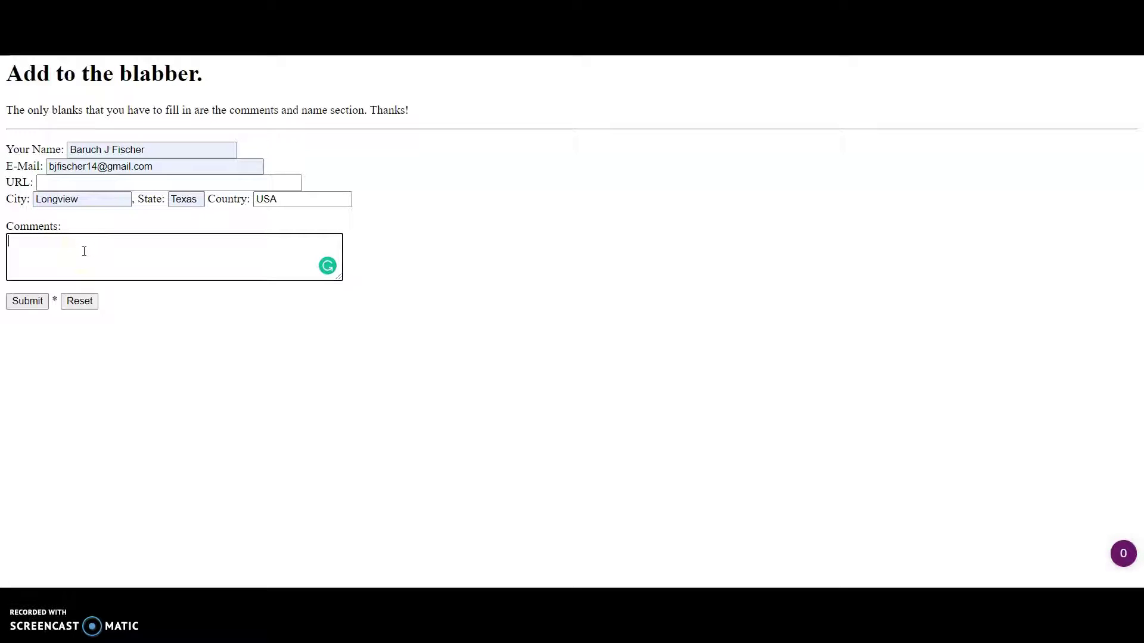
text(ww.)
key(BackSpace)
key(BackSpace)
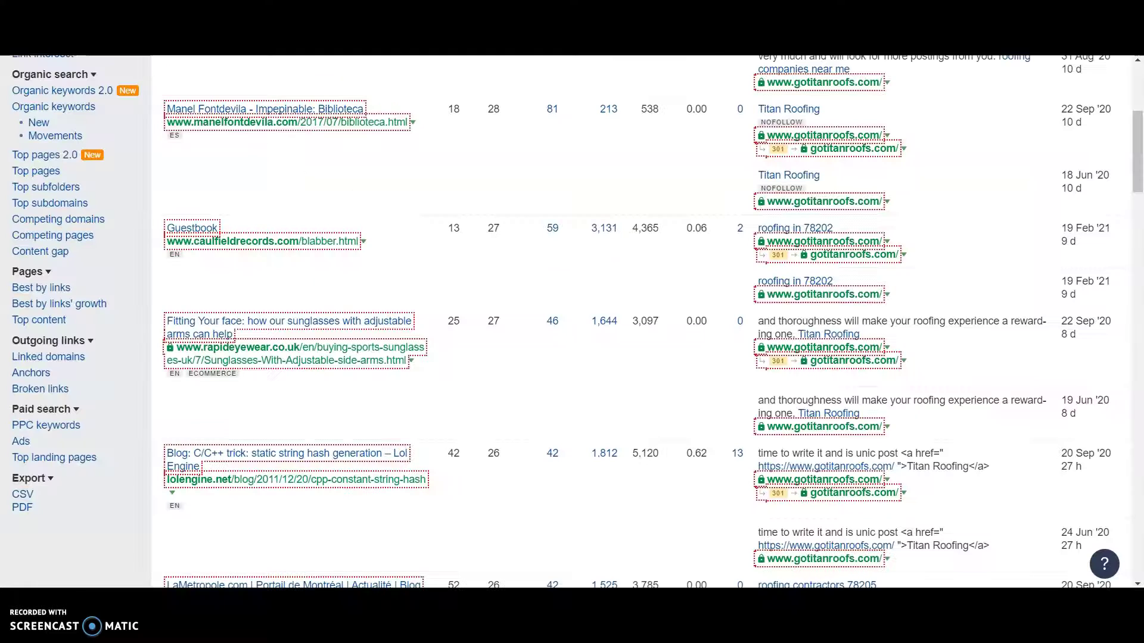
- Return to the gotitanroofs.com overview in Ahrefs and open its organic keywords report
click(362, 210)
scroll(474, 264, up, 5)
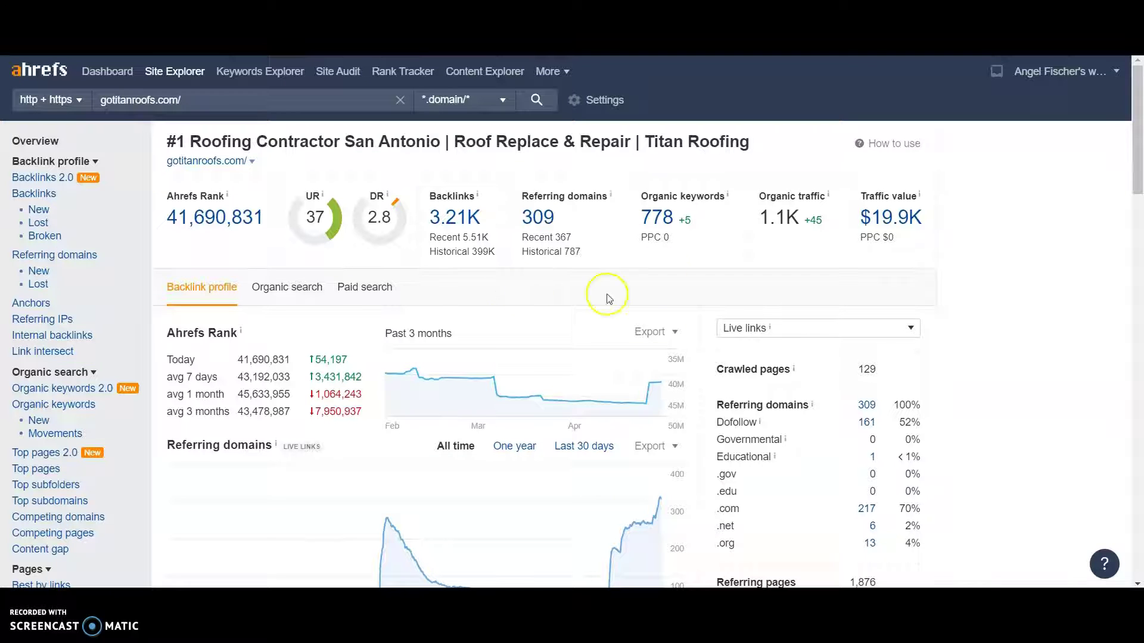
click(666, 218)
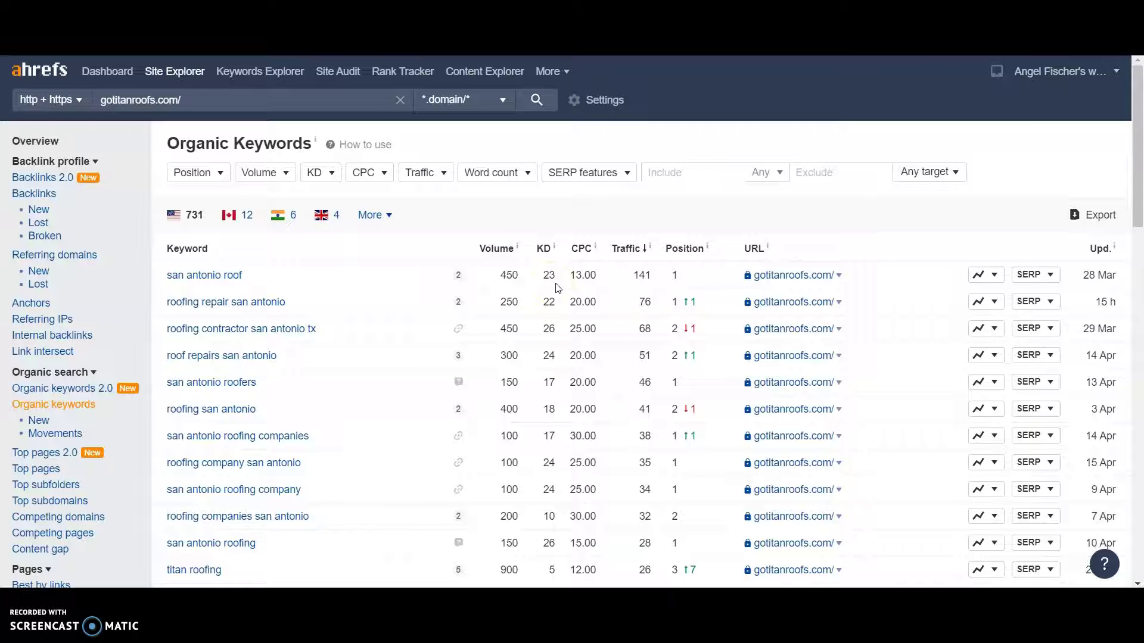
- Examine the search volume, keyword difficulty, CPC, traffic and positions on the first page of gotitanroofs.com organic keywords
scroll(558, 288, down, 3)
double_click(573, 126)
click(585, 127)
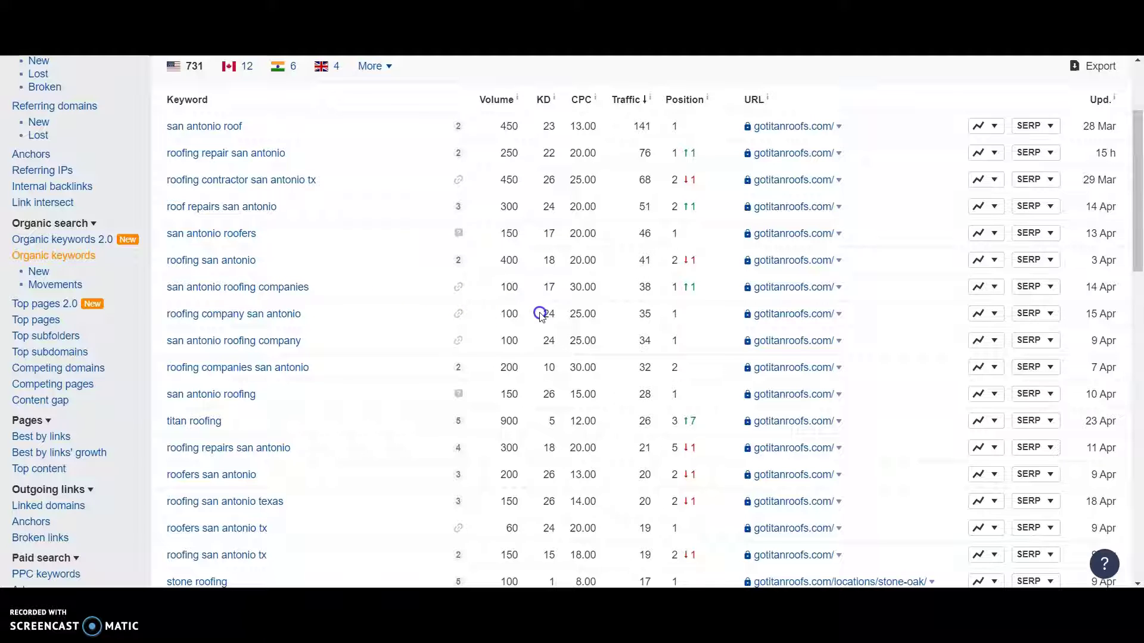
scroll(542, 312, down, 1)
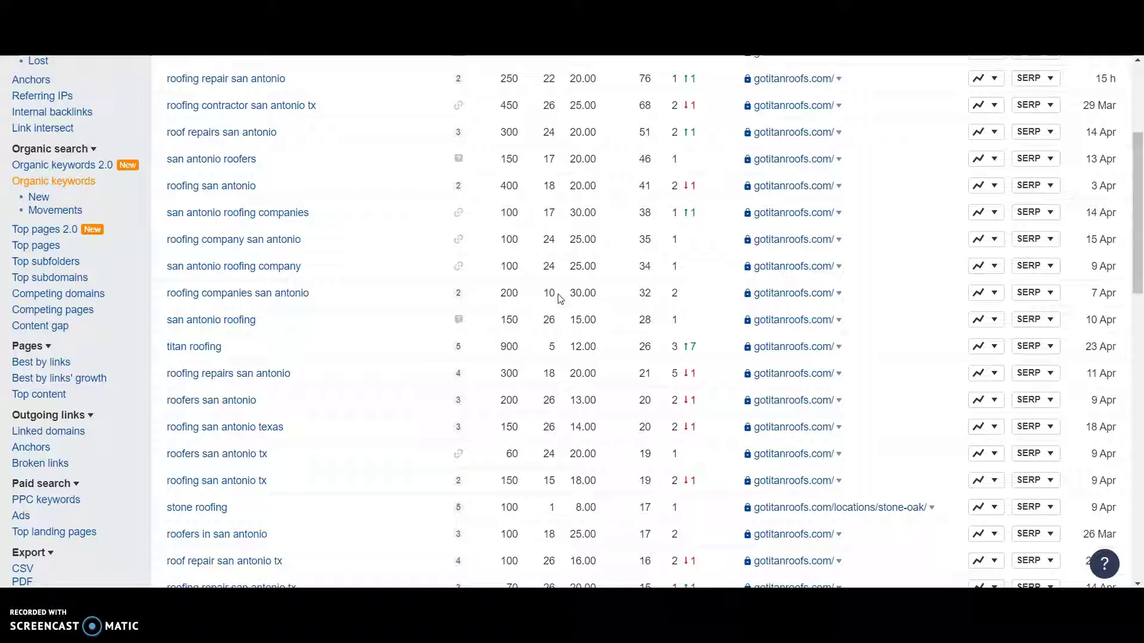
click(569, 307)
scroll(551, 333, down, 3)
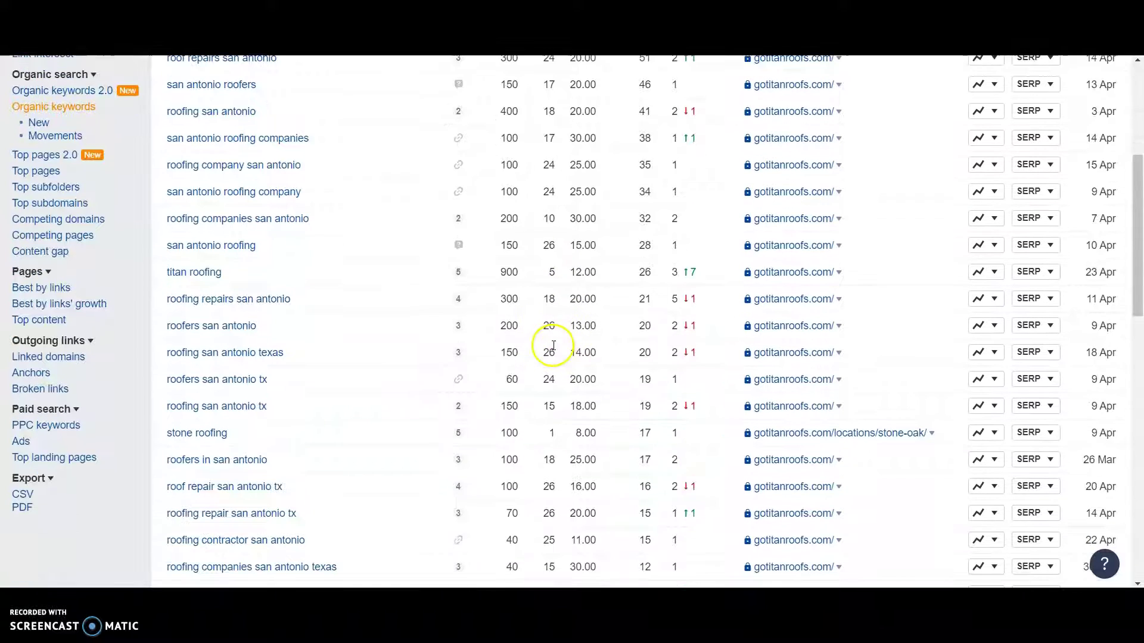
scroll(554, 350, down, 2)
scroll(554, 350, down, 5)
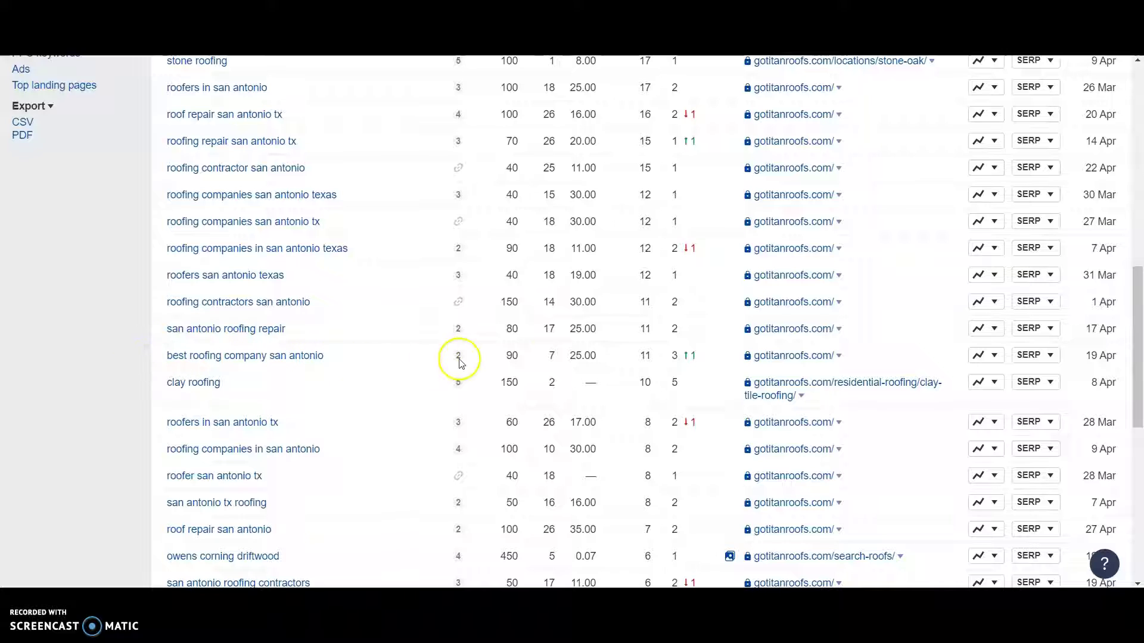
click(552, 356)
scroll(557, 384, down, 1)
scroll(565, 390, down, 1)
scroll(566, 390, down, 2)
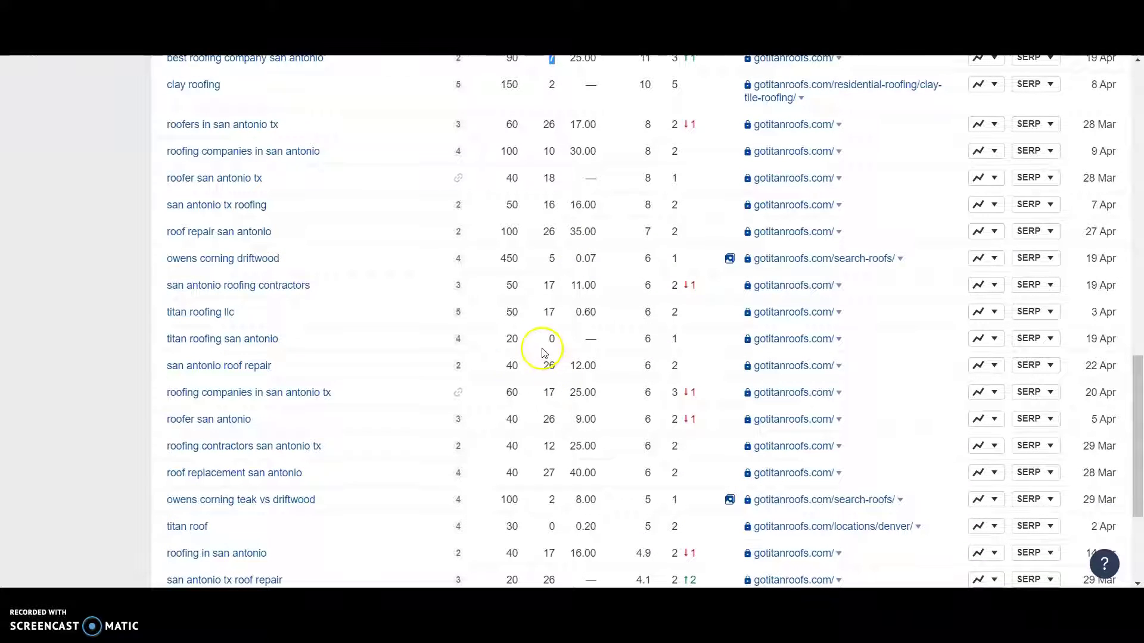
scroll(554, 375, down, 1)
scroll(558, 375, down, 1)
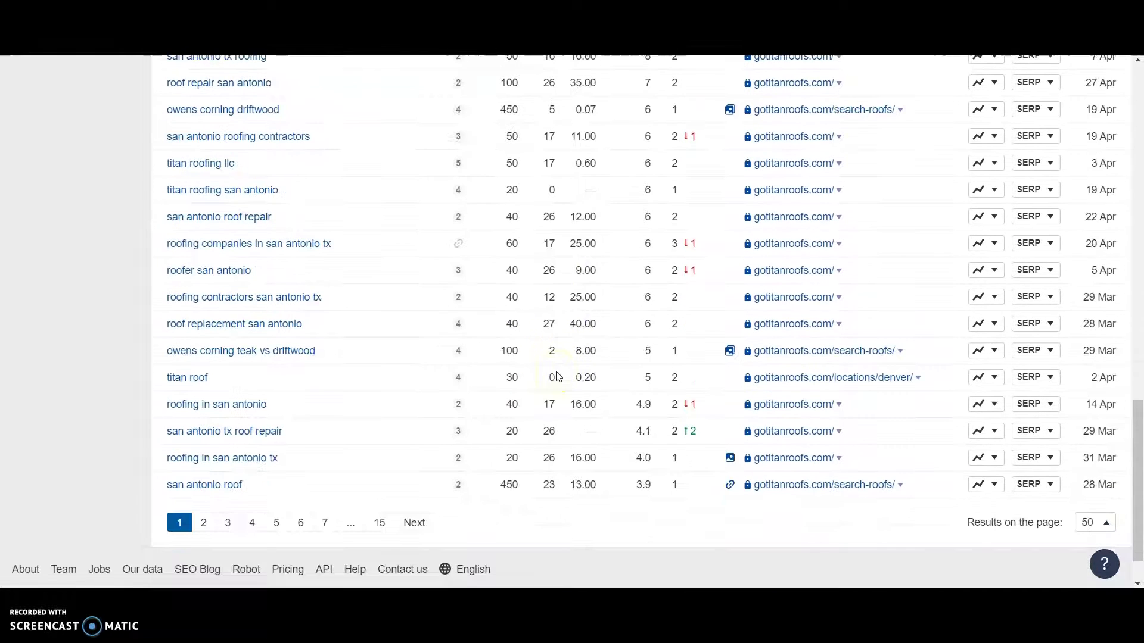
scroll(558, 376, down, 1)
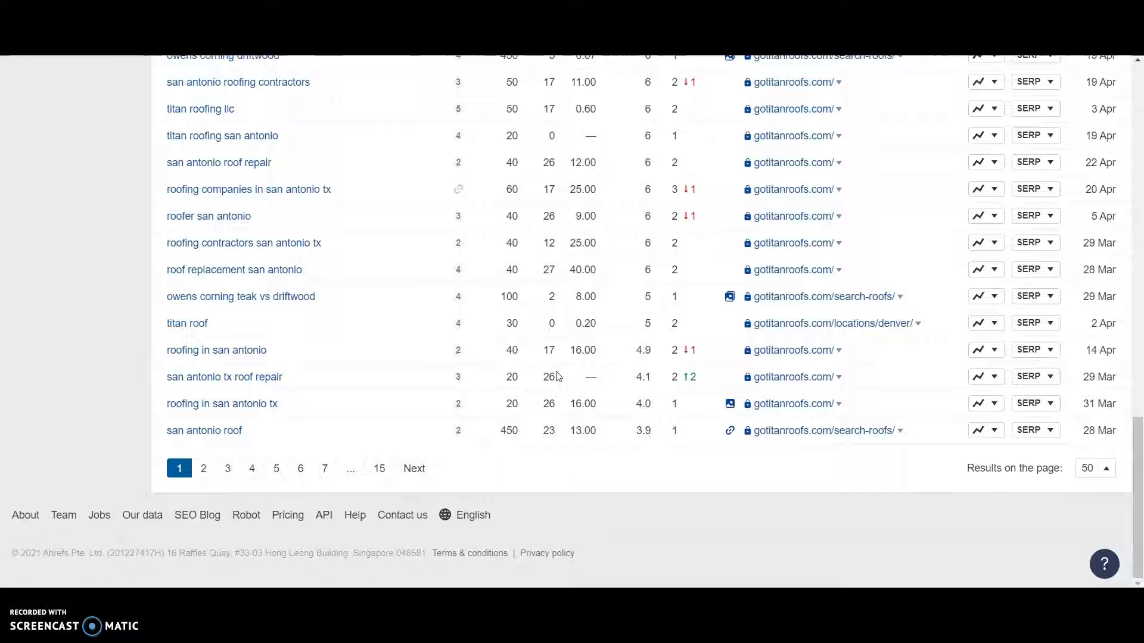
- Open page 2 of the organic keywords and examine which gotitanroofs.com pages rank for each roofing term
click(309, 474)
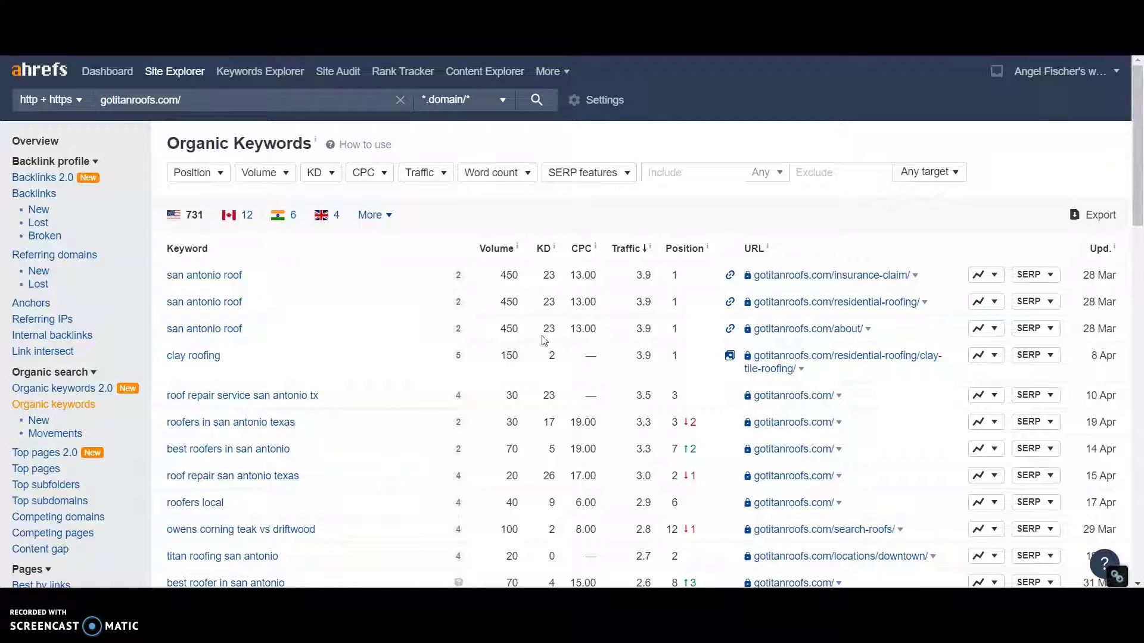
click(550, 298)
scroll(391, 355, down, 3)
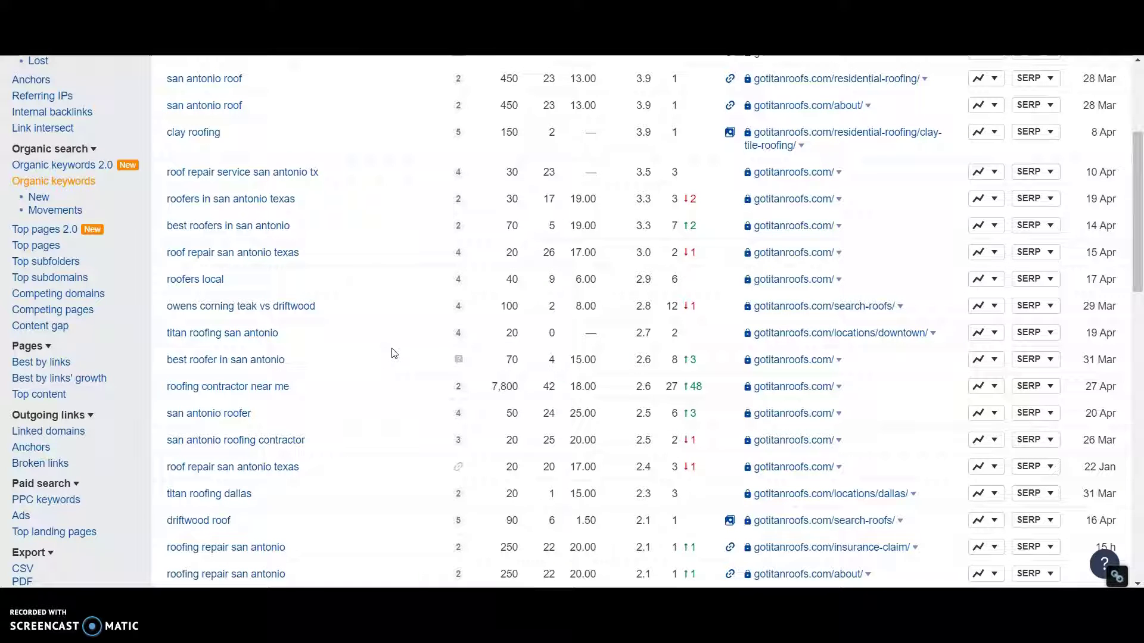
scroll(393, 353, down, 2)
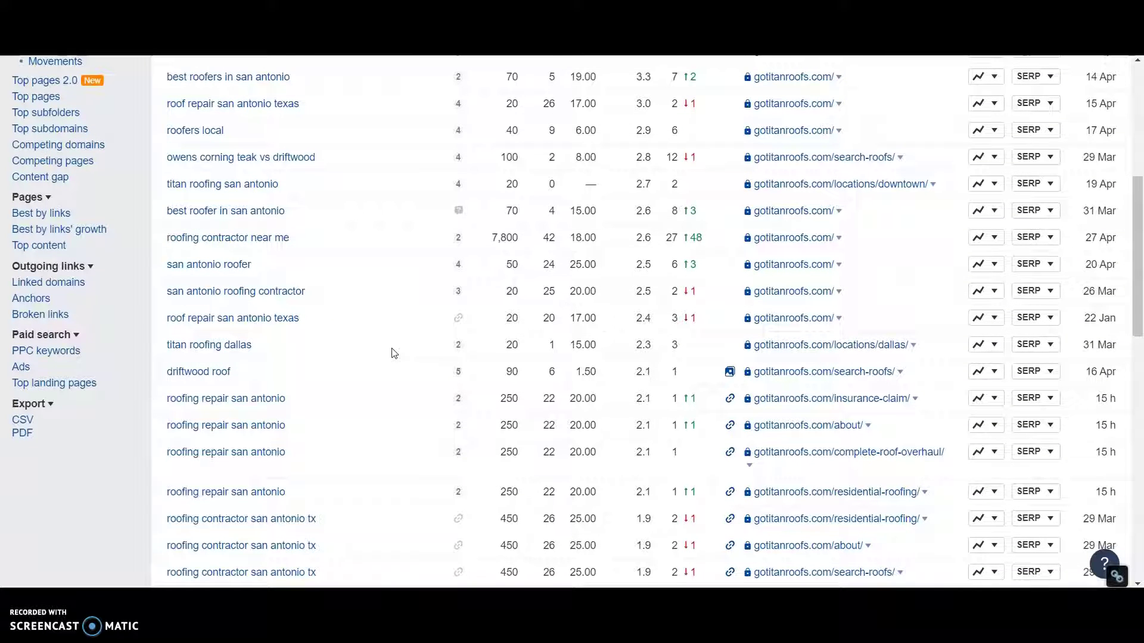
scroll(393, 353, down, 5)
click(401, 348)
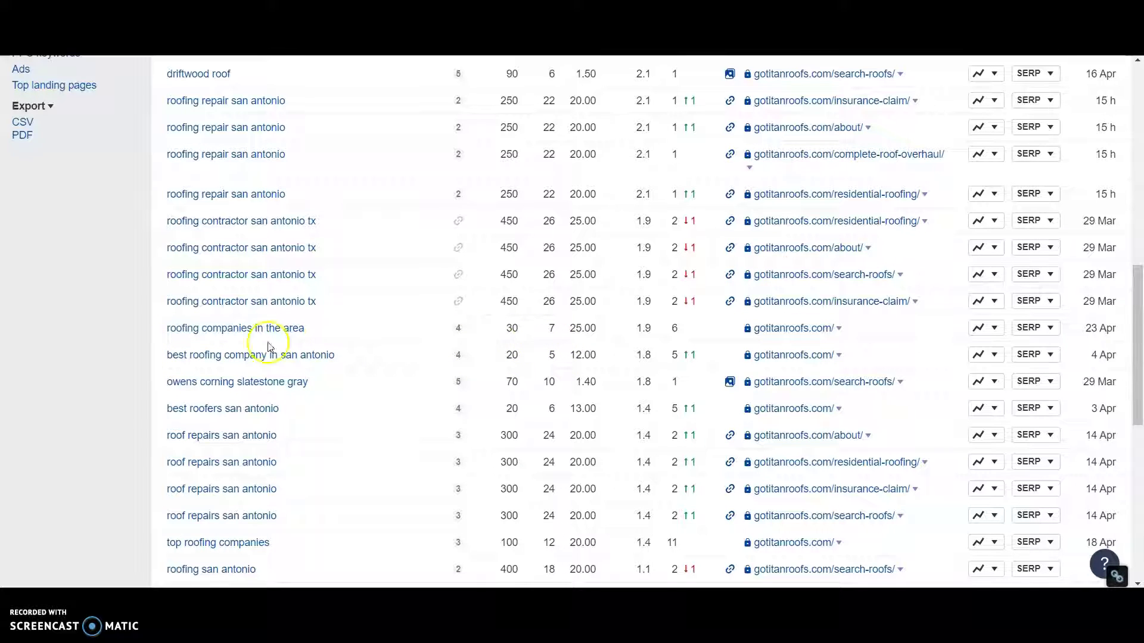
scroll(391, 347, down, 3)
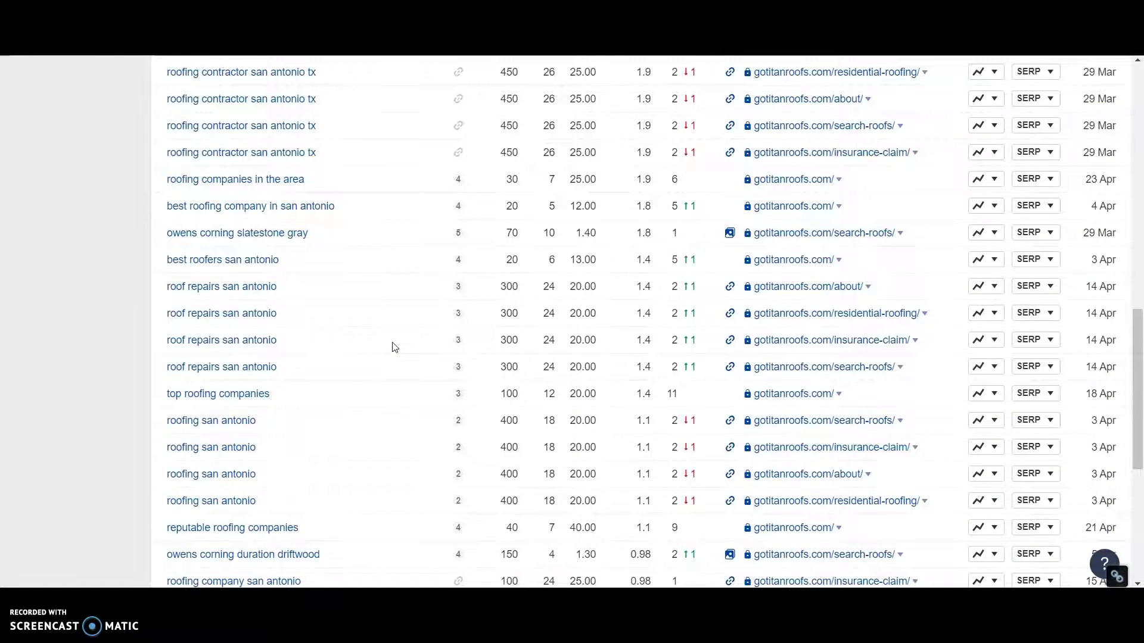
scroll(393, 347, down, 4)
scroll(392, 347, down, 3)
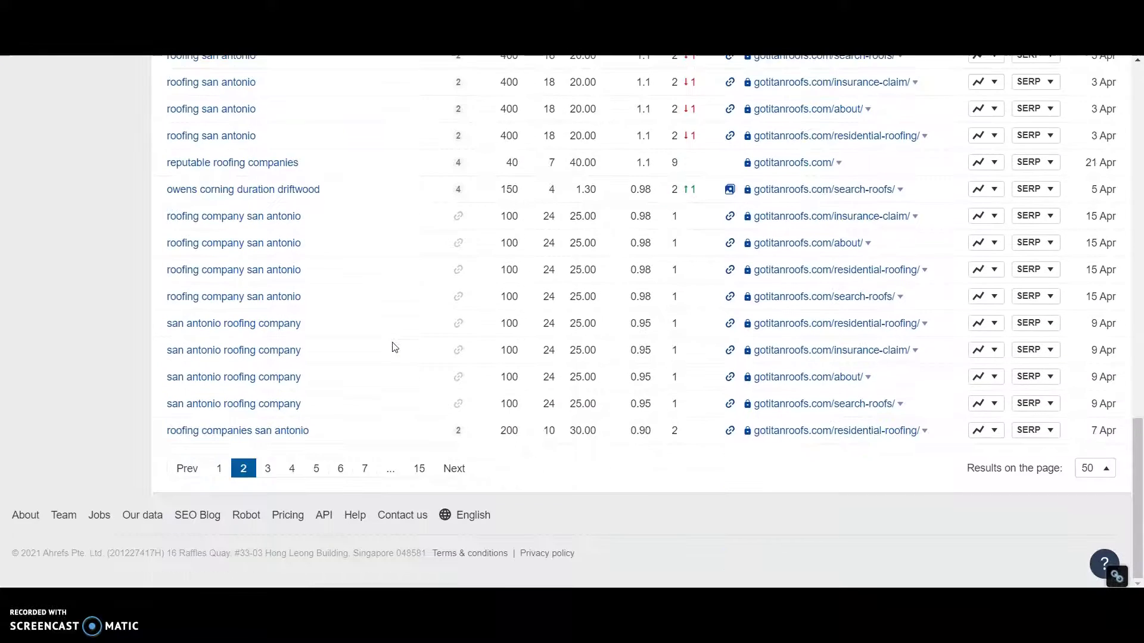
- Open page 3 of the organic keywords and look over its keywords and ranking pages
click(265, 474)
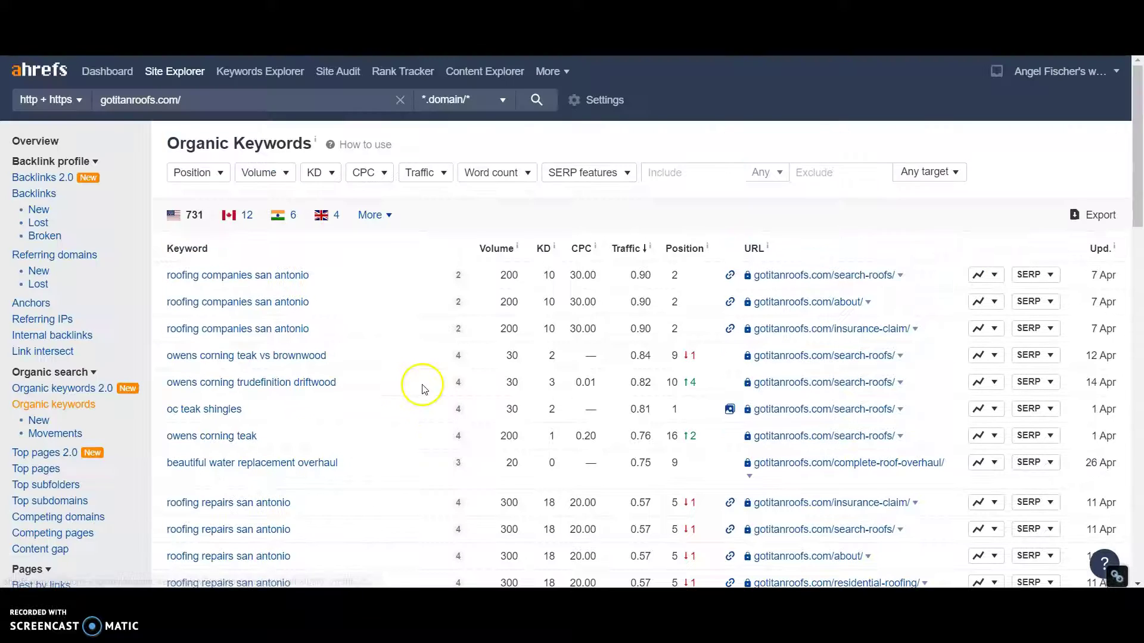
scroll(407, 364, down, 2)
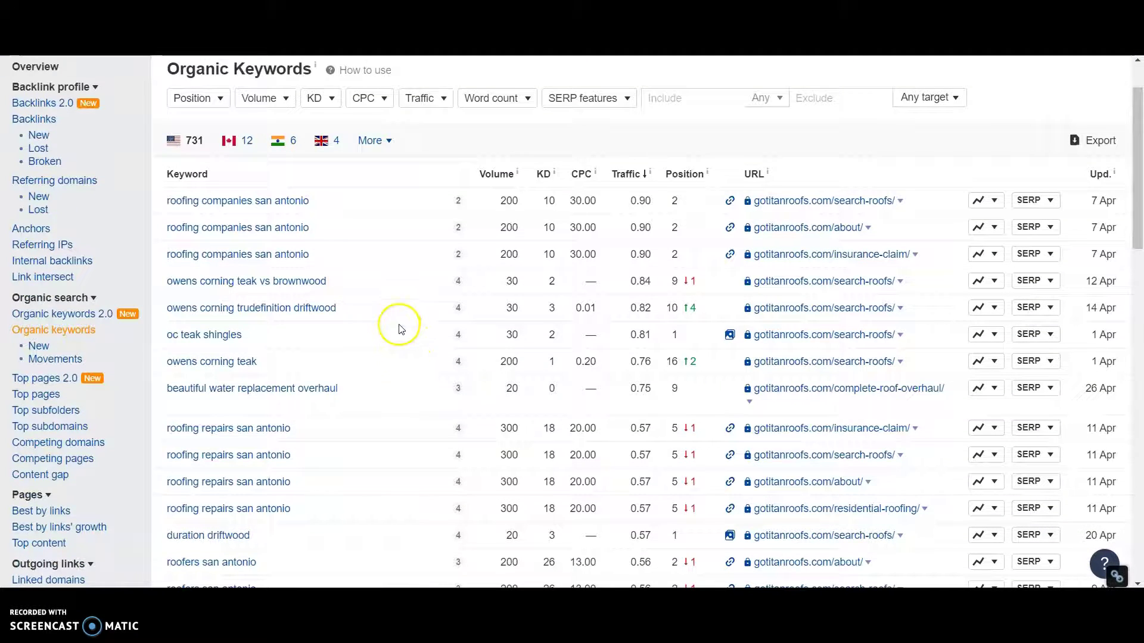
scroll(398, 326, down, 1)
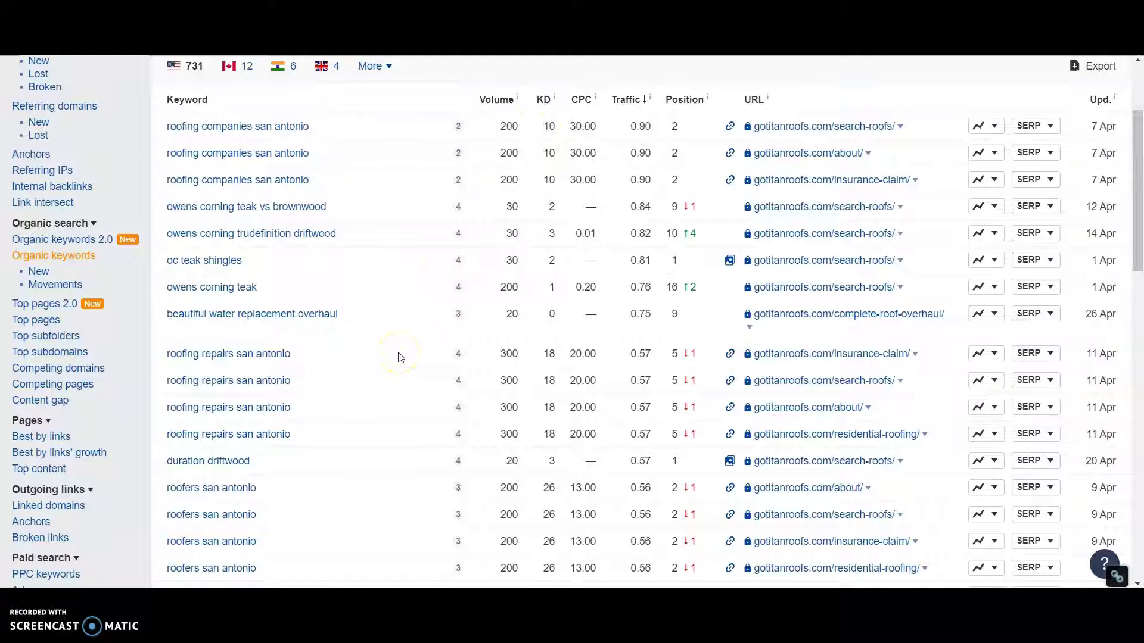
- Examine the remaining San Antonio roofing keywords on this page, comparing their volumes, difficulty, positions and ranking gotitanroofs.com pages
scroll(400, 357, down, 3)
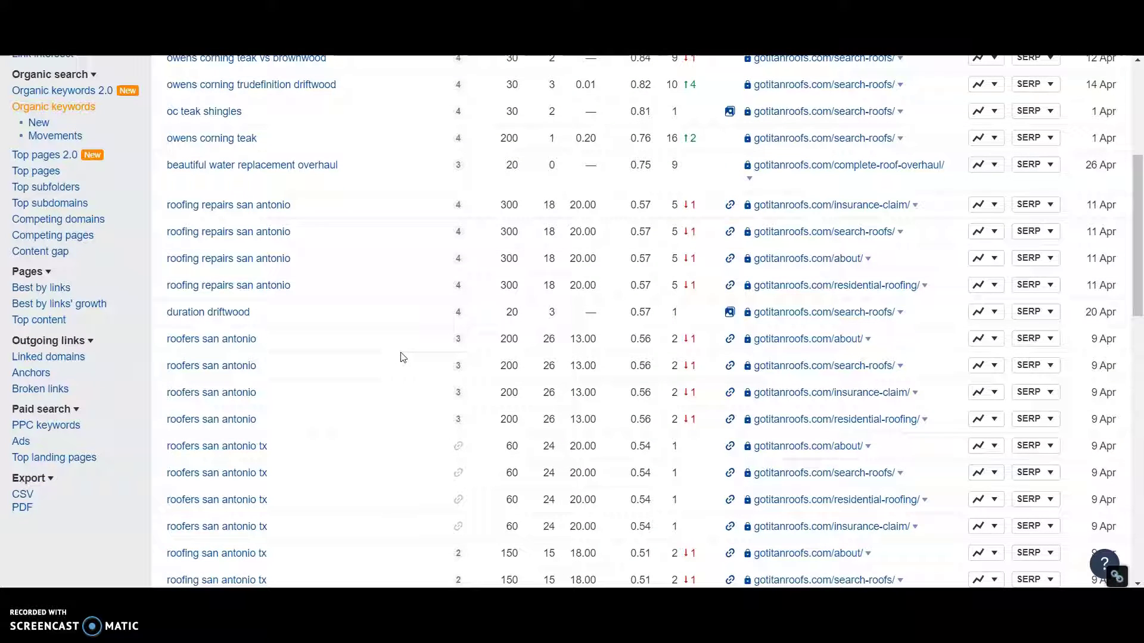
scroll(408, 357, down, 5)
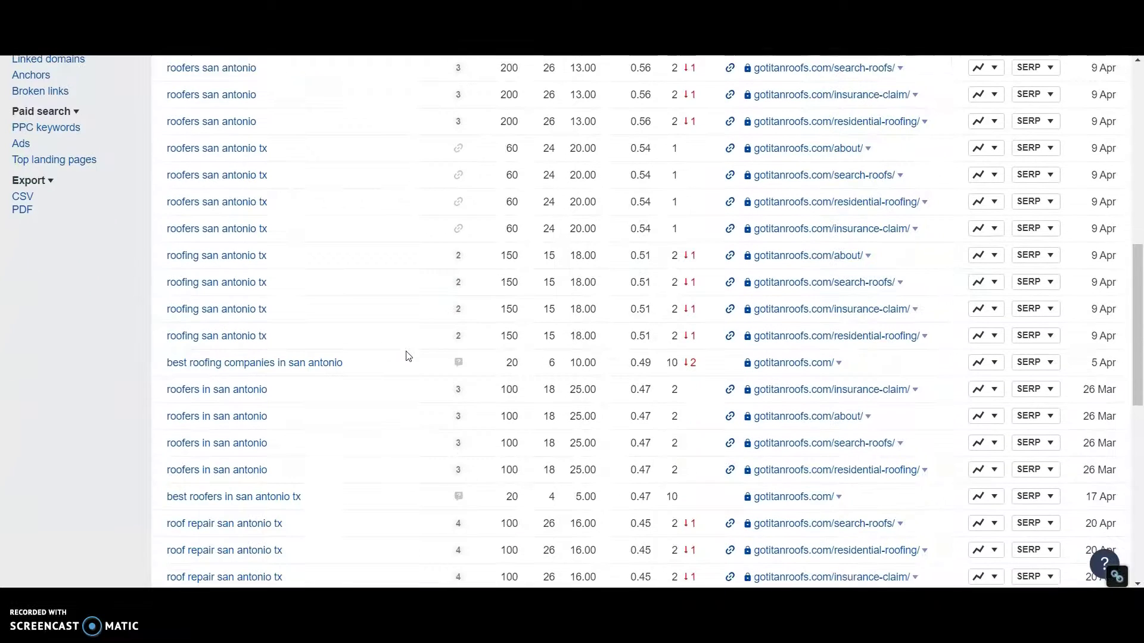
scroll(408, 356, down, 3)
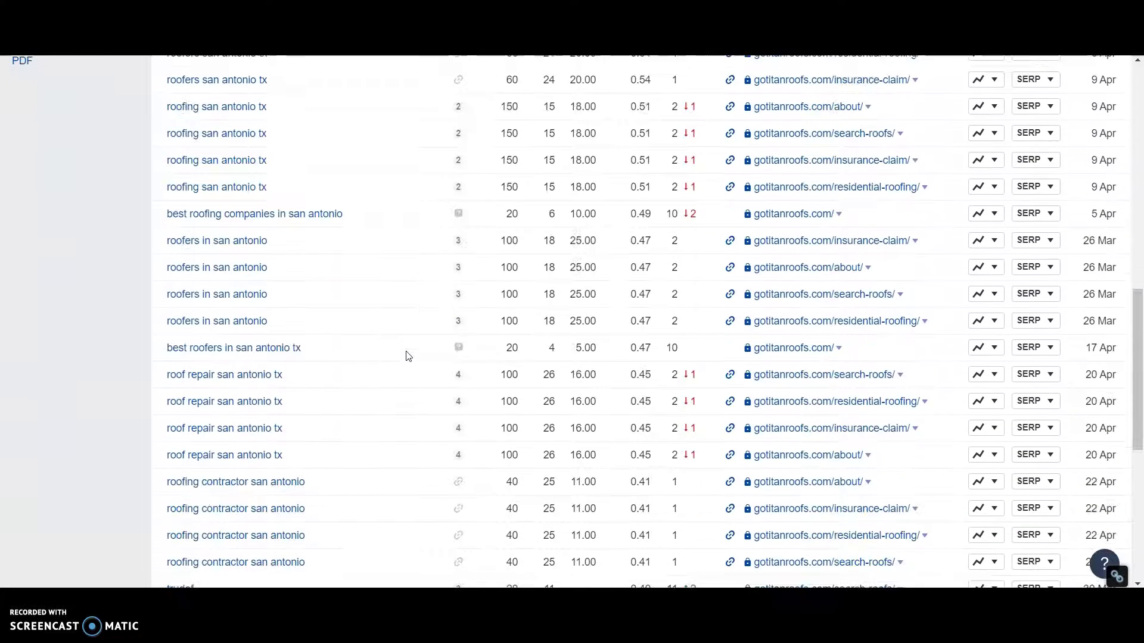
scroll(408, 357, down, 1)
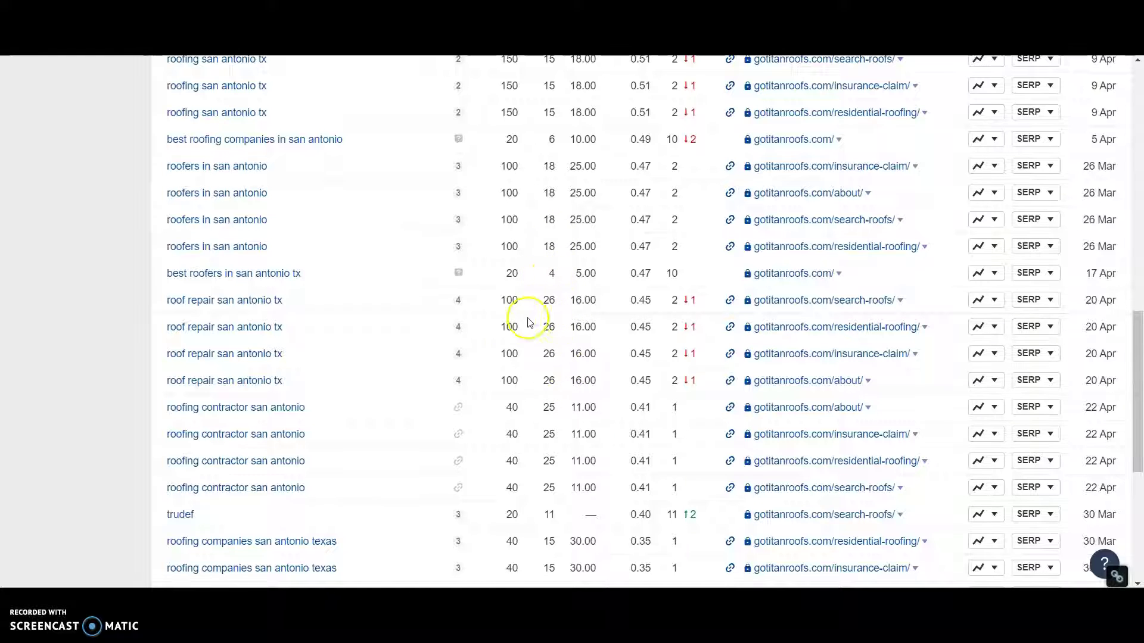
scroll(381, 321, down, 3)
scroll(382, 321, down, 3)
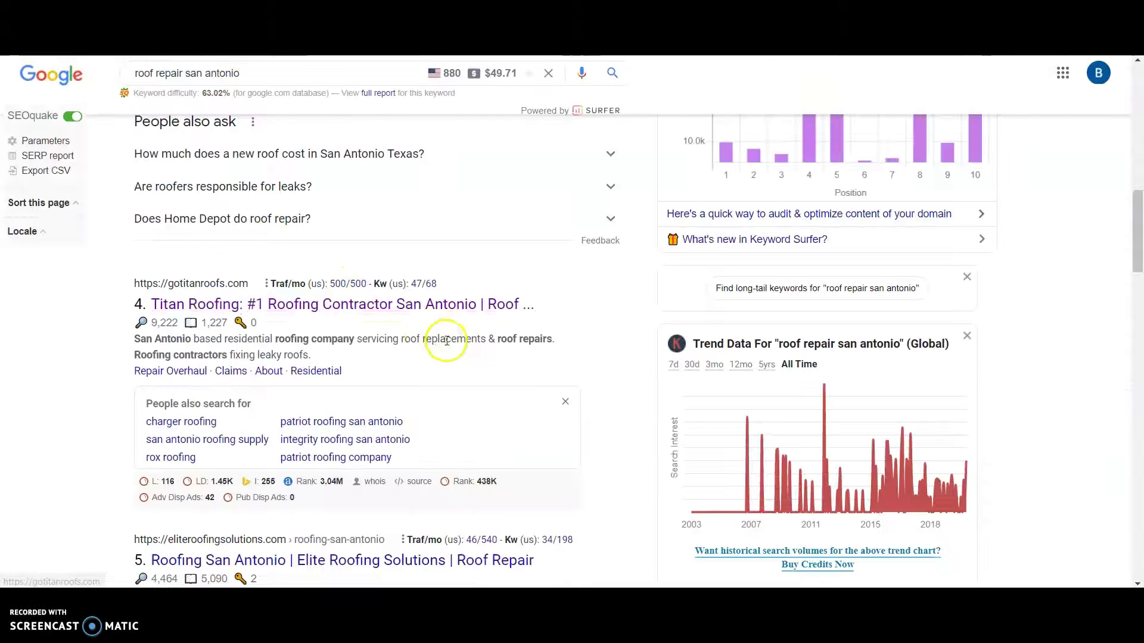
- Switch to the Google results for "roof repair san antonio", open HG Roof Repair's local listing and review its details, products and photos
scroll(448, 363, up, 5)
click(439, 398)
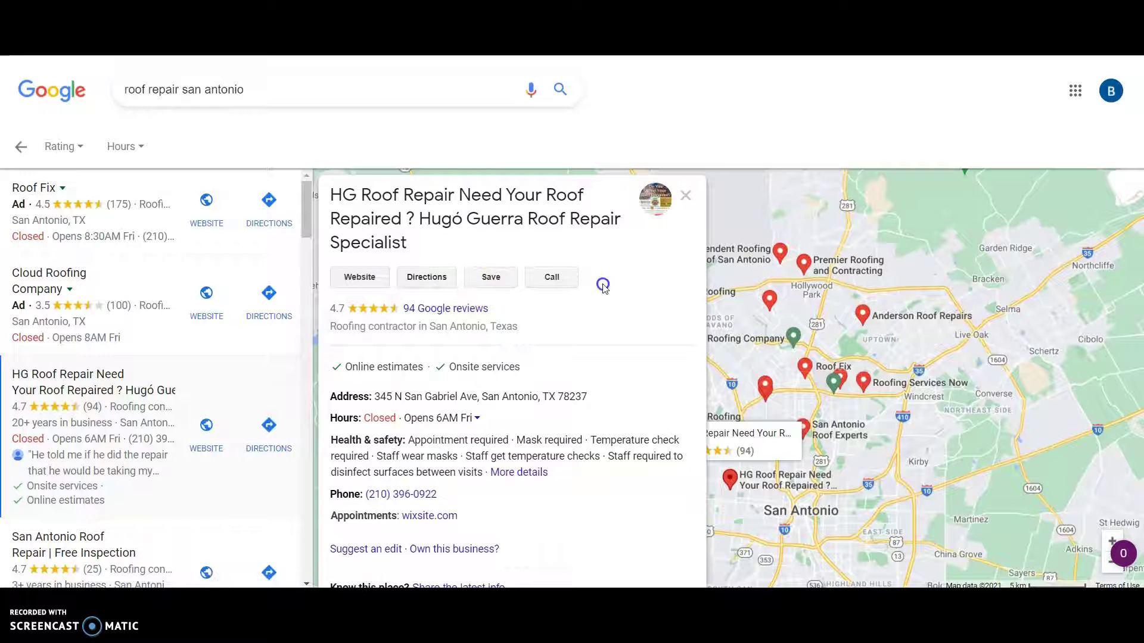
scroll(615, 287, down, 10)
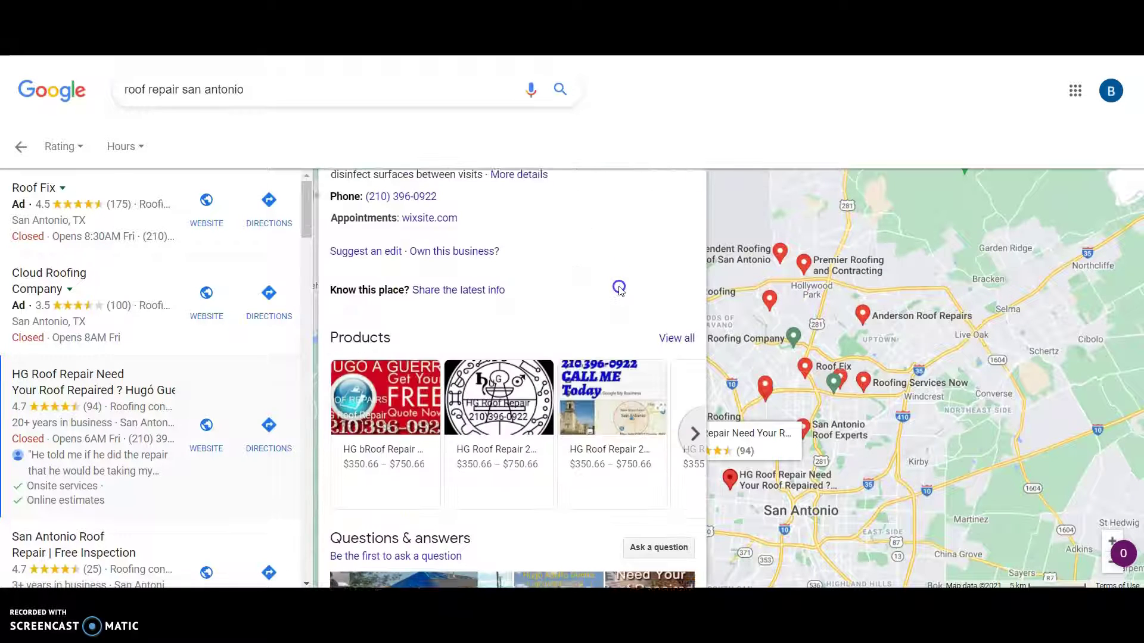
scroll(620, 290, up, 3)
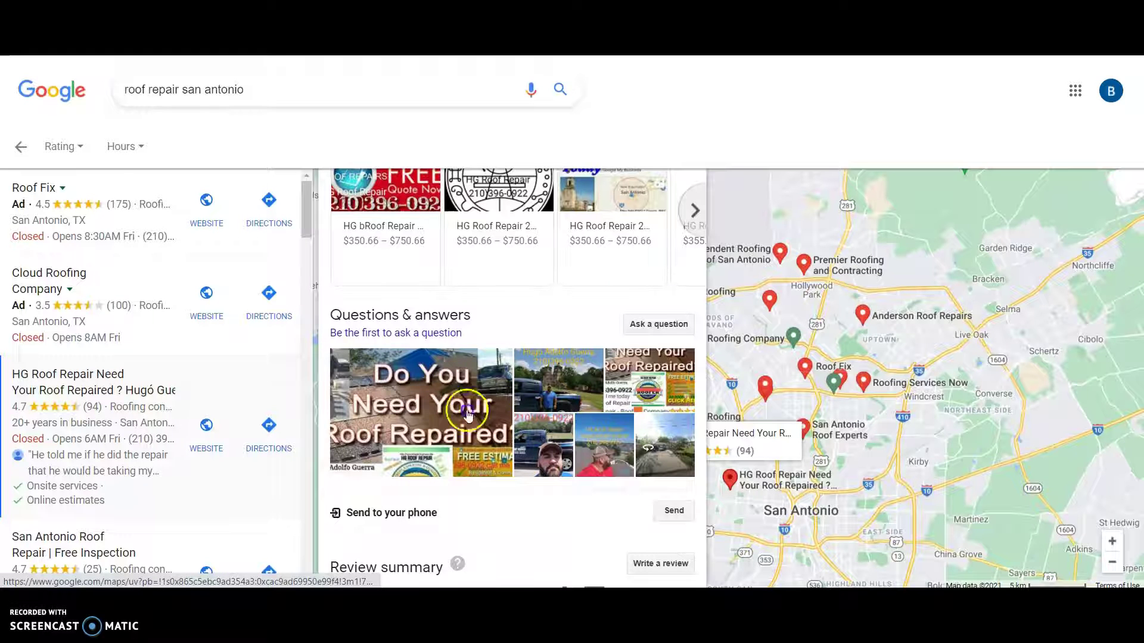
scroll(568, 417, up, 7)
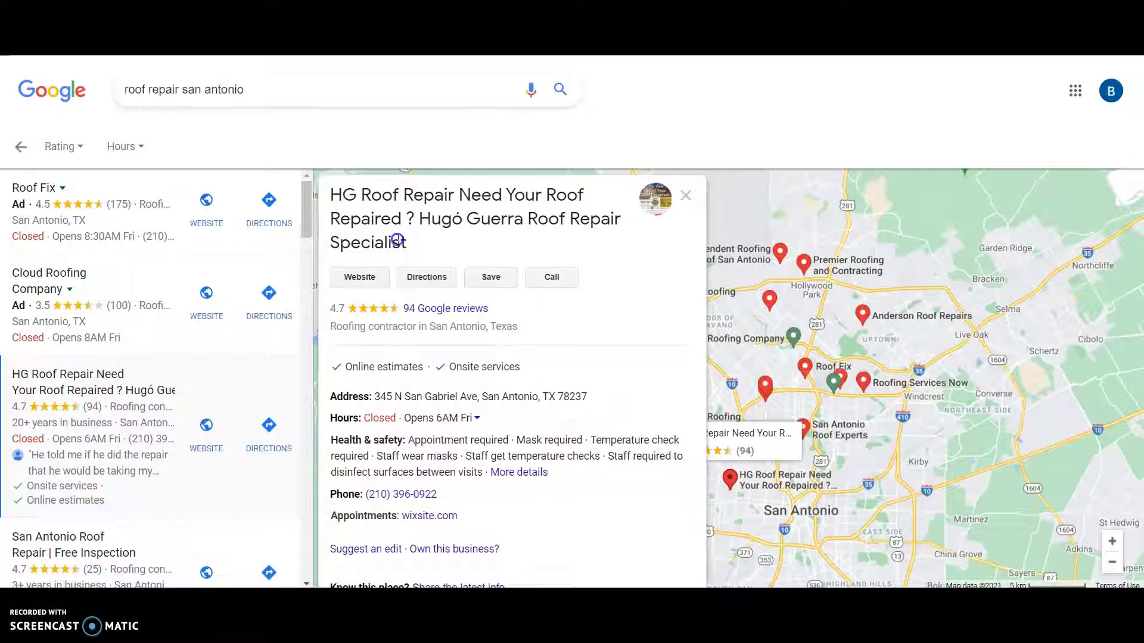
- Highlight the full business name in the HG Roof Repair listing and the city in its address
drag(428, 245, 332, 200)
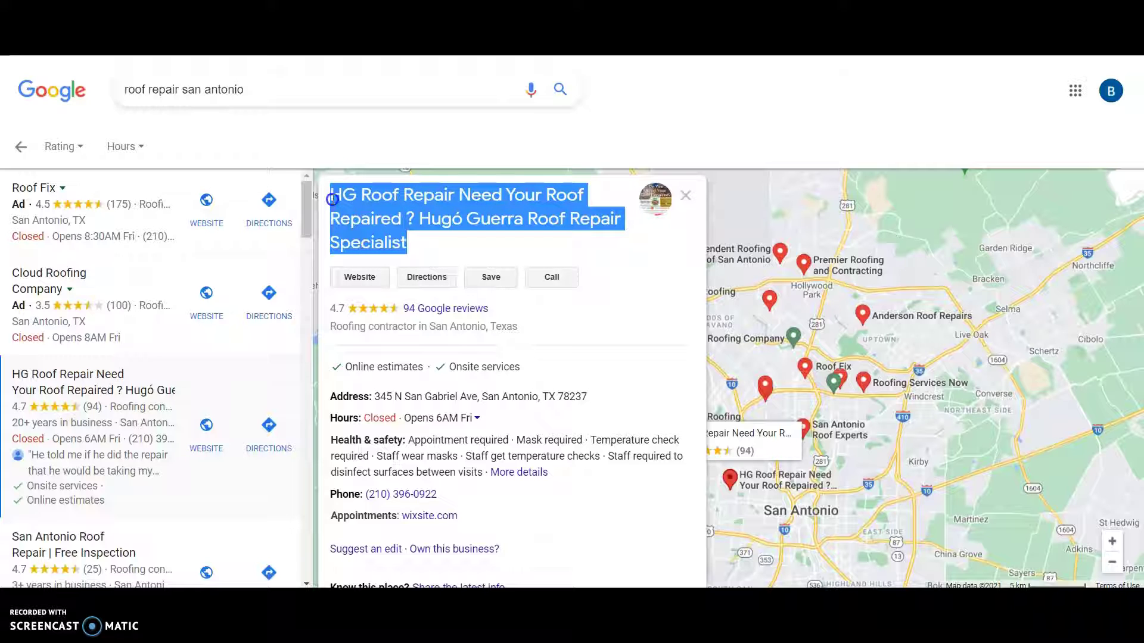
click(481, 249)
scroll(475, 255, down, 1)
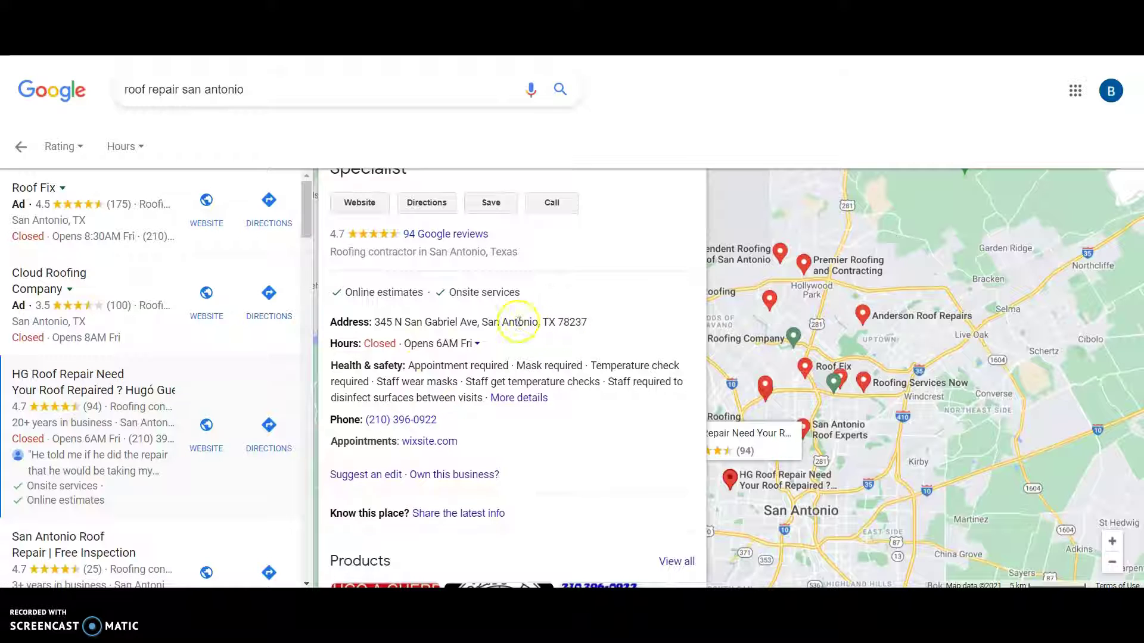
drag(480, 322, 529, 328)
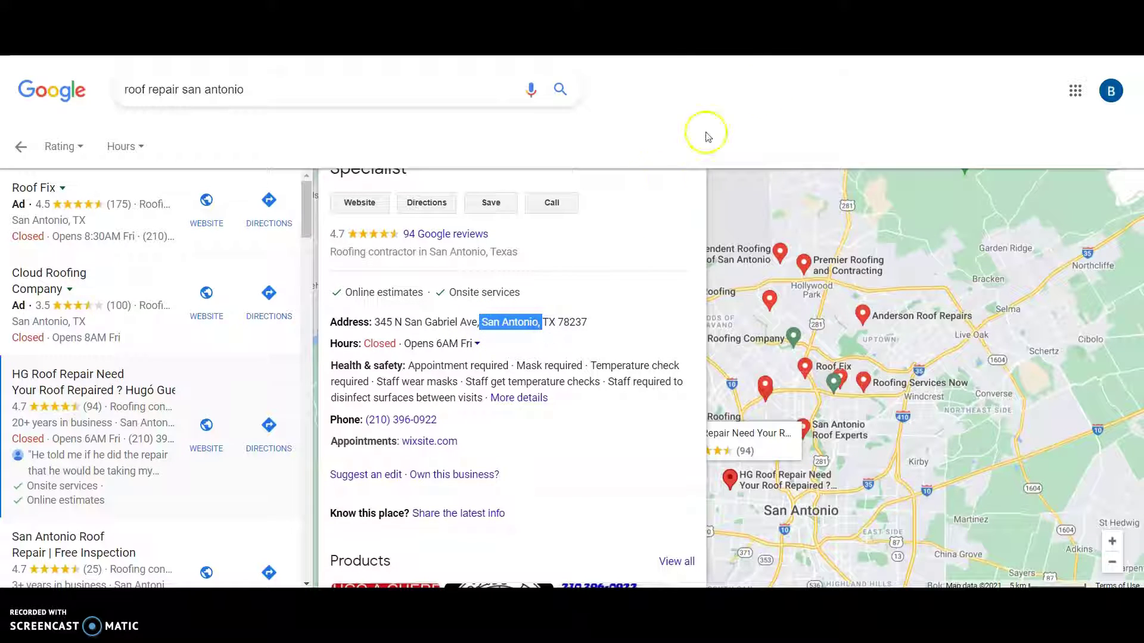
- Switch to Local Citation Finder, open the citation results of the HG Roof Repair business search and review the listed source sites
key(ctrl+Tab)
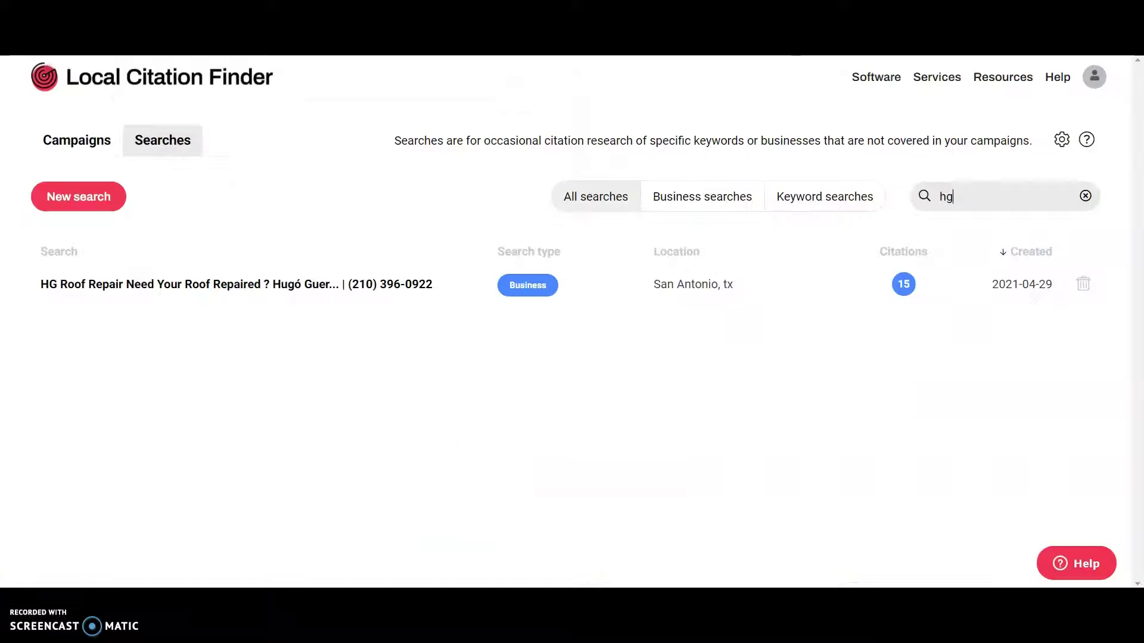
click(903, 292)
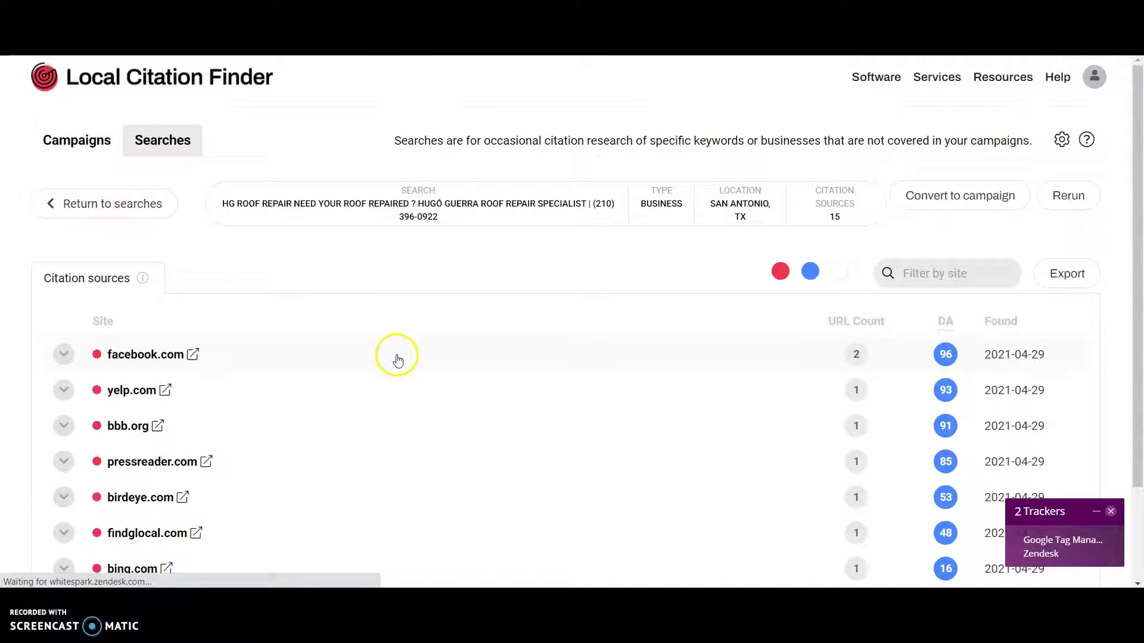
scroll(393, 358, down, 2)
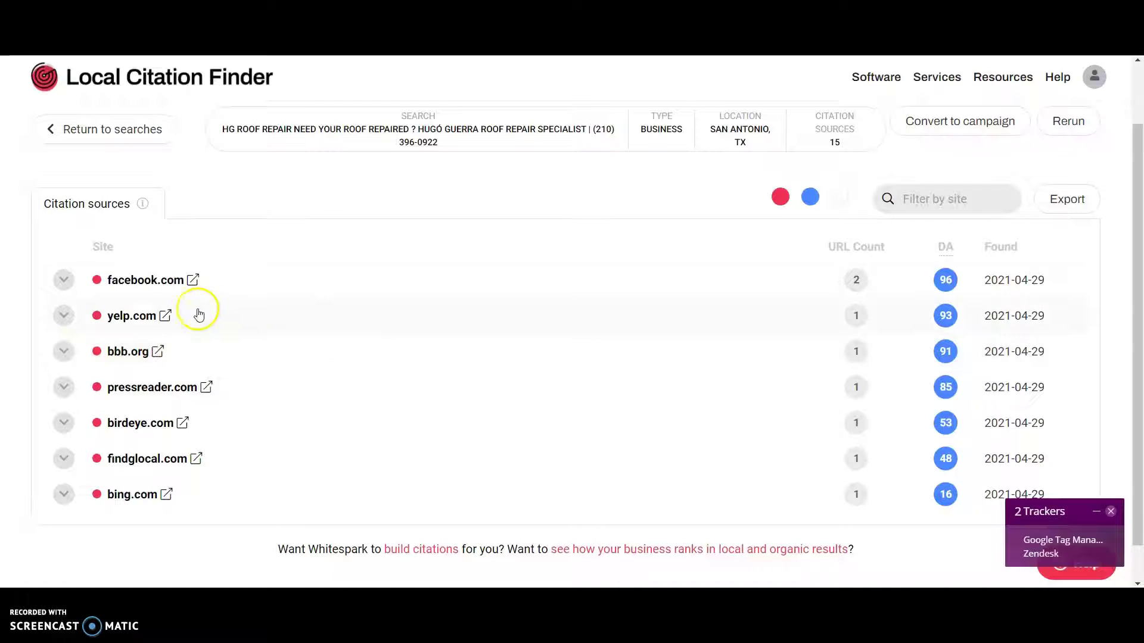